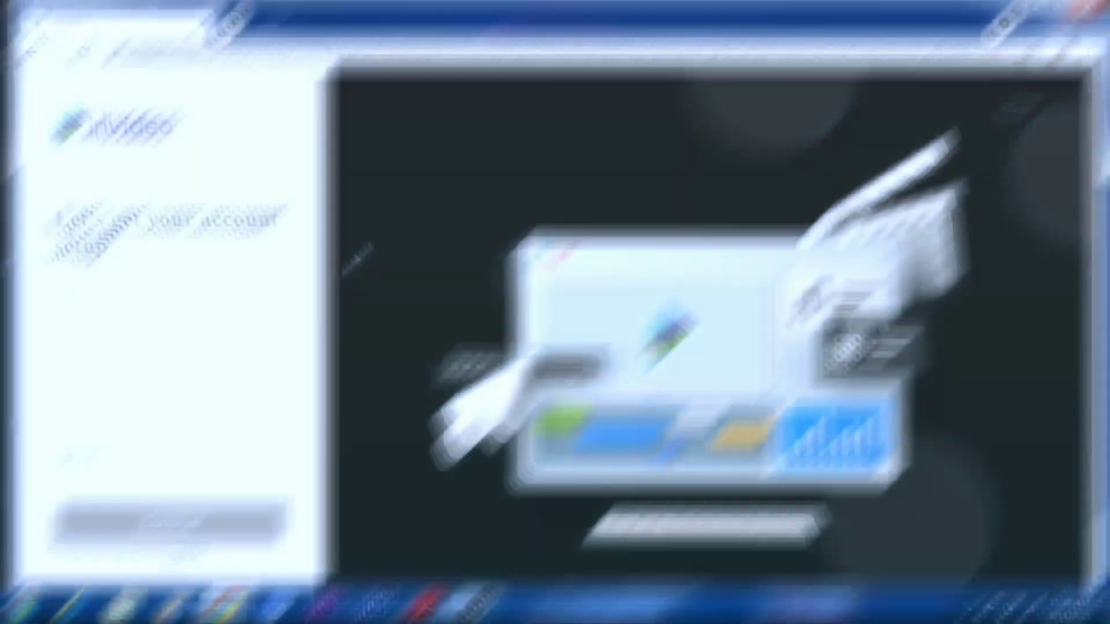
Switch from the account setup form to signing in with an existing account.
scroll(288, 266, up, 1)
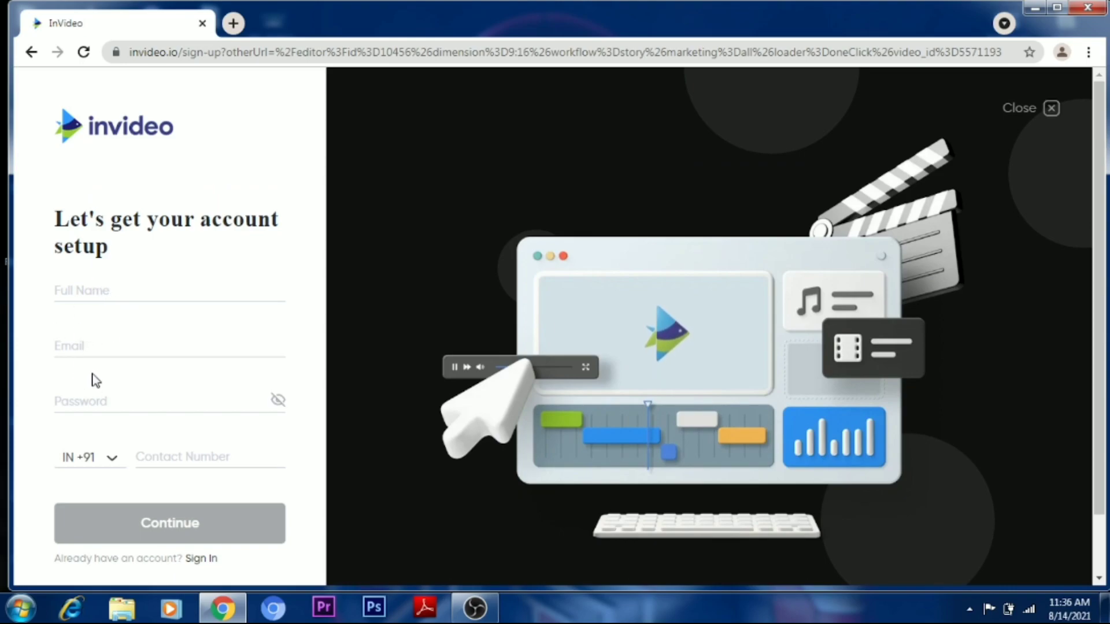
scroll(96, 379, down, 1)
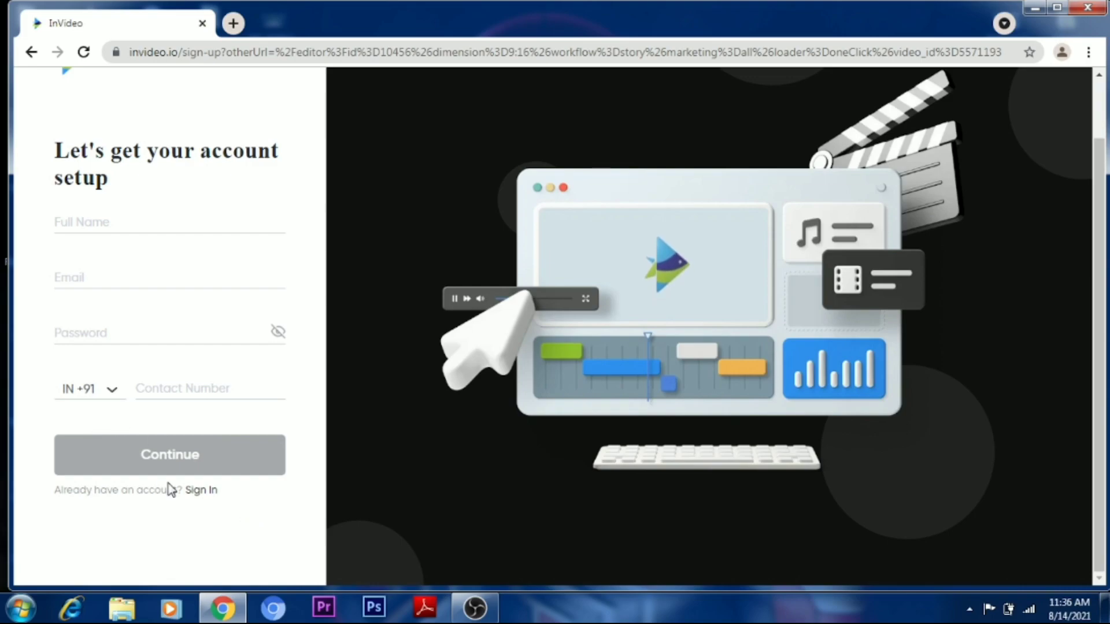
click(200, 493)
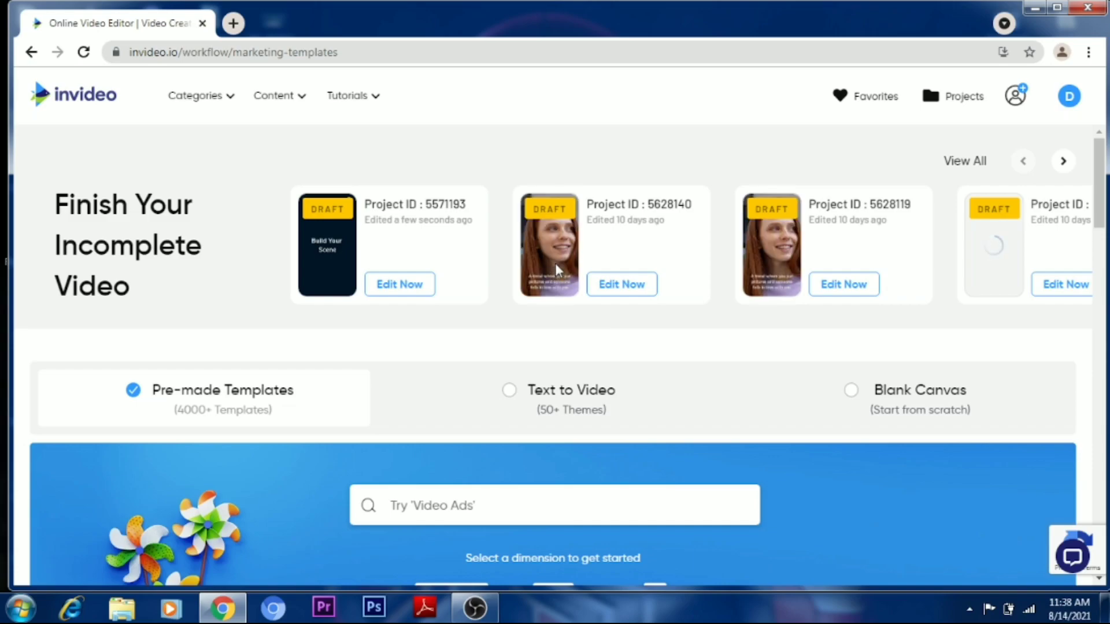
Choose the Vertical (9:16) dimension for the pre-made templates.
scroll(553, 262, down, 8)
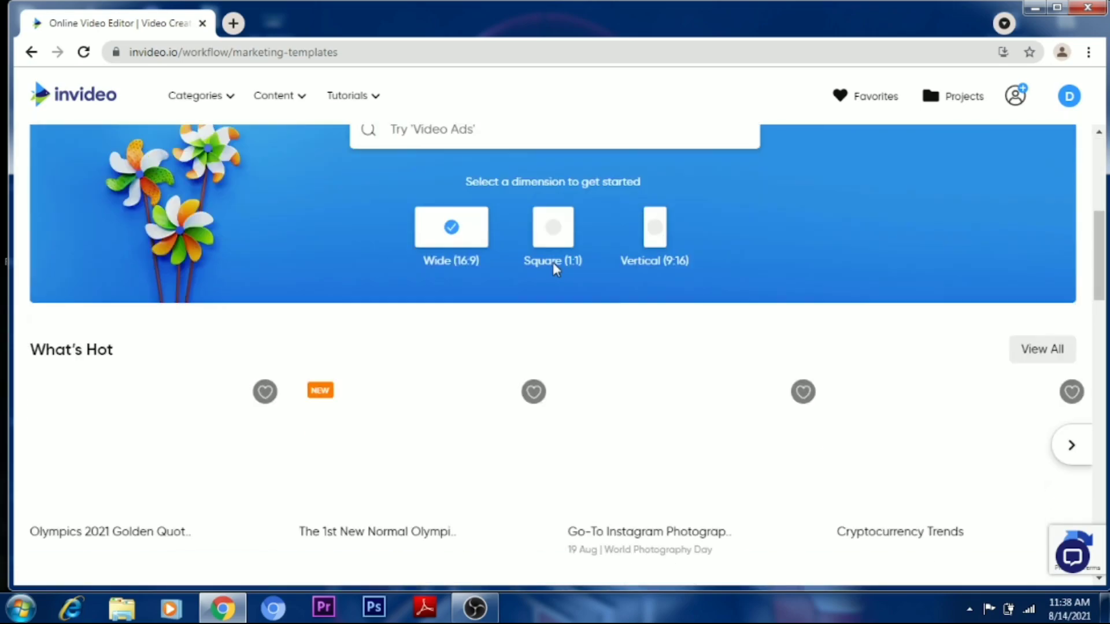
scroll(554, 267, up, 8)
scroll(556, 269, up, 1)
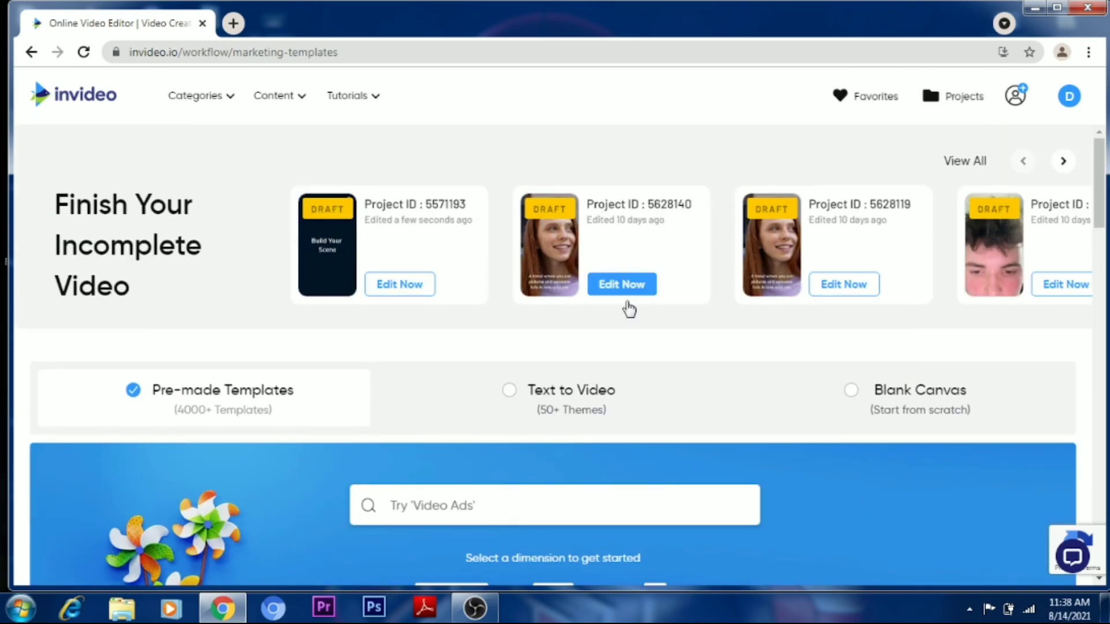
scroll(537, 305, down, 4)
scroll(537, 292, up, 3)
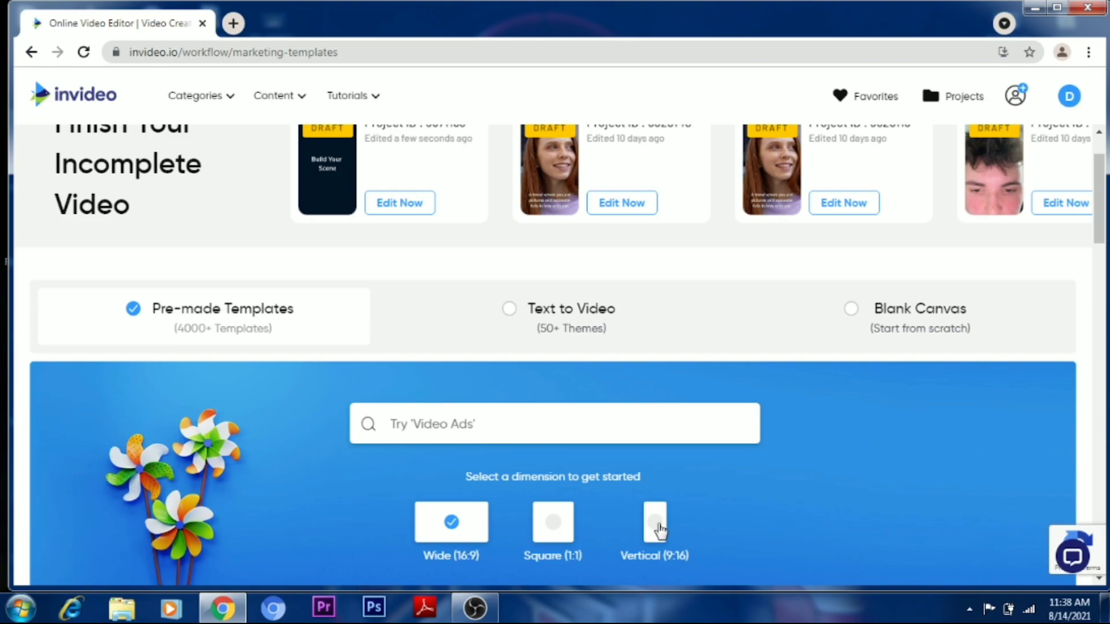
click(658, 528)
scroll(670, 500, down, 4)
scroll(674, 494, up, 4)
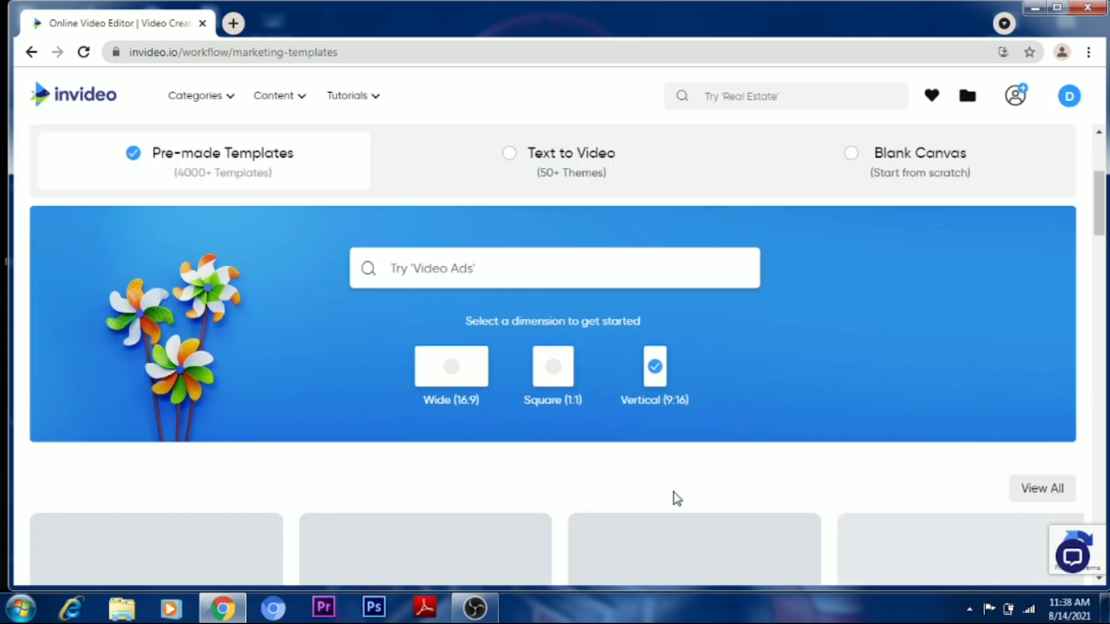
Search the vertical pre-made templates for "travel".
scroll(676, 485, down, 3)
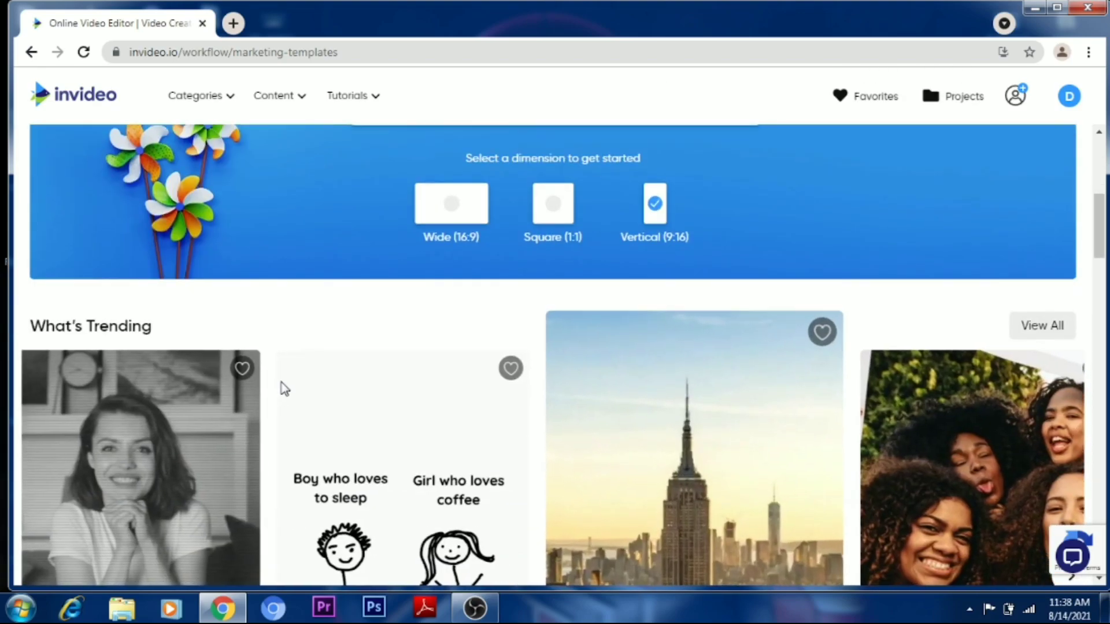
scroll(283, 388, down, 4)
scroll(694, 373, down, 1)
scroll(693, 369, down, 2)
scroll(690, 370, up, 7)
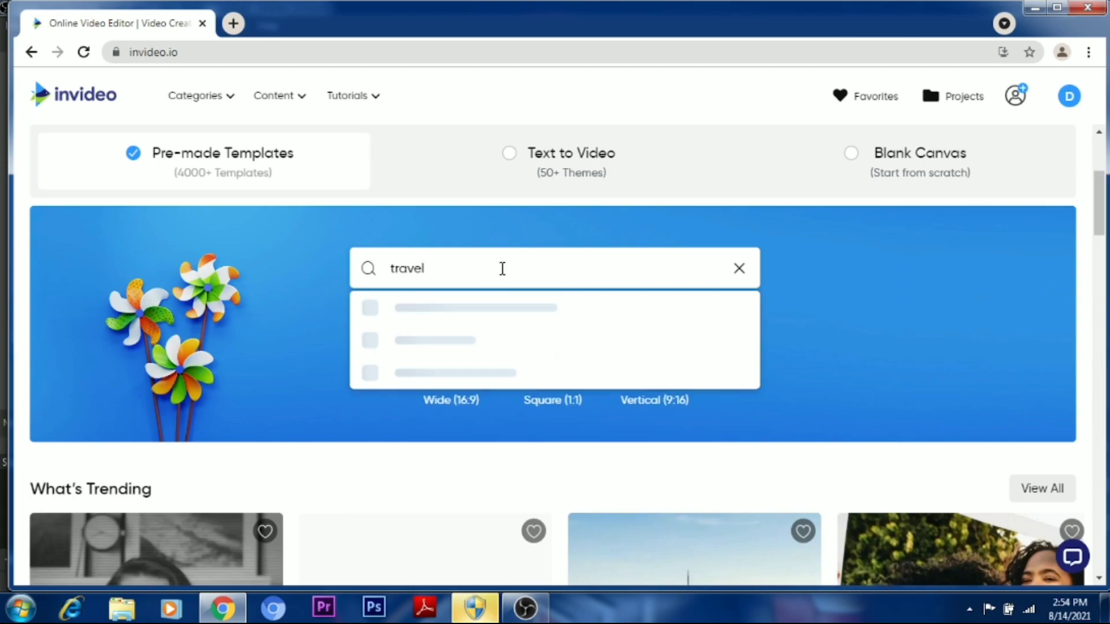
key(Return)
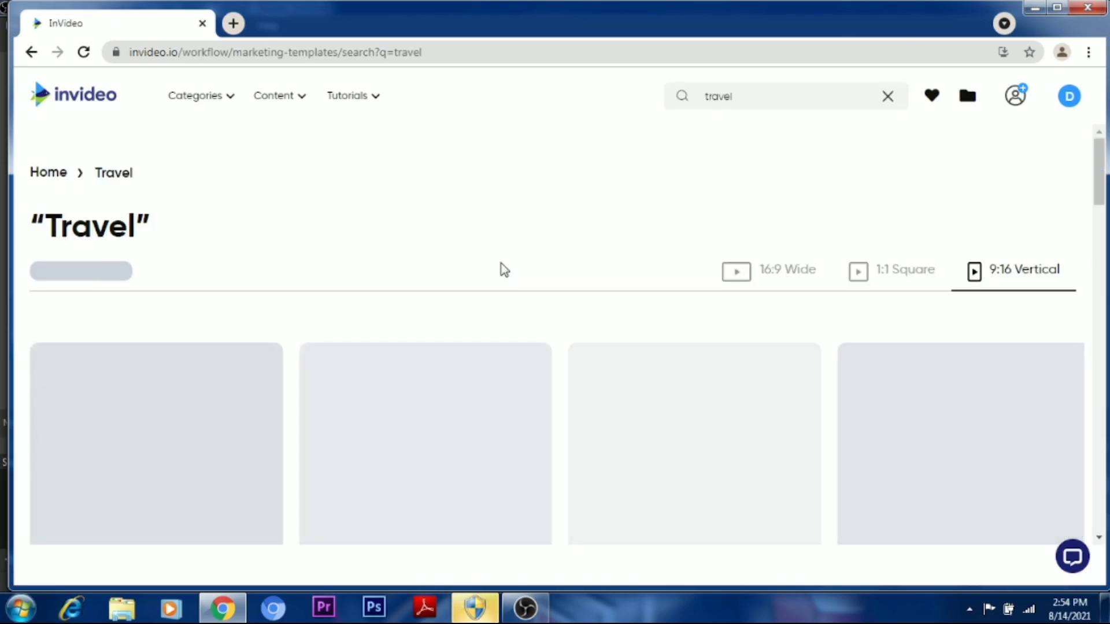
Pick the vertical Free Travel template with the boat and beach from the travel results and start a project with it.
scroll(504, 270, down, 10)
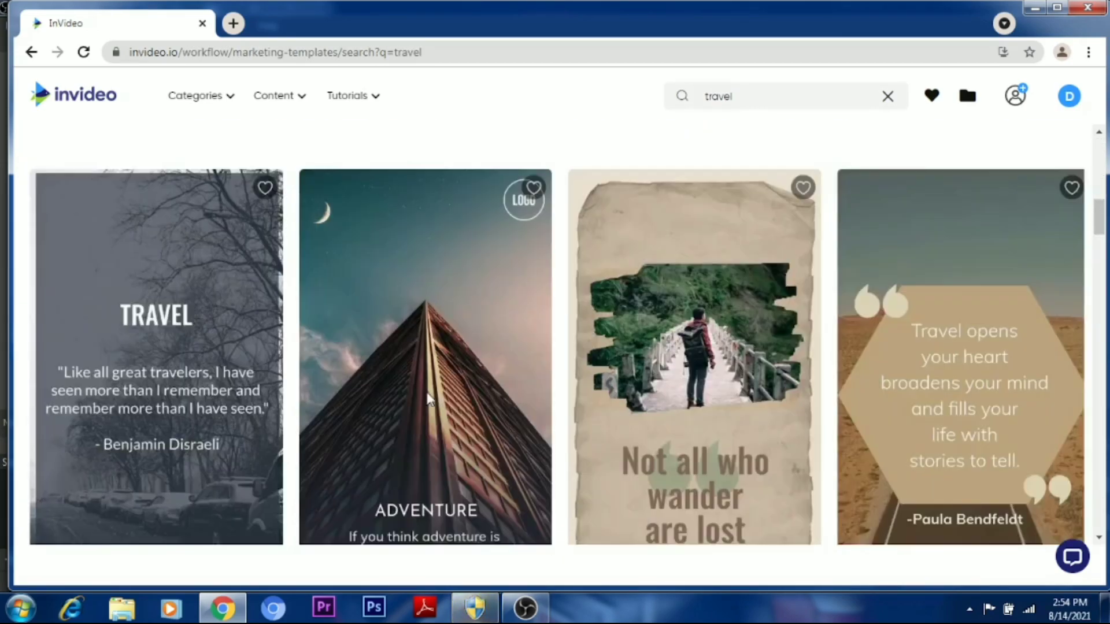
scroll(429, 391, down, 8)
scroll(434, 378, up, 6)
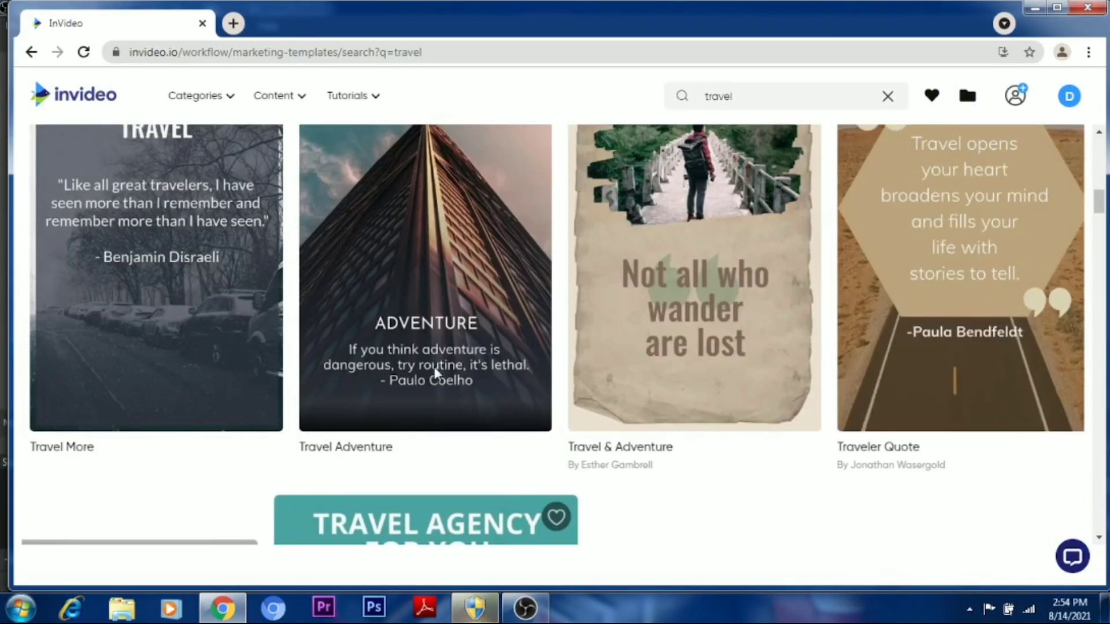
scroll(434, 366, up, 10)
scroll(505, 441, down, 1)
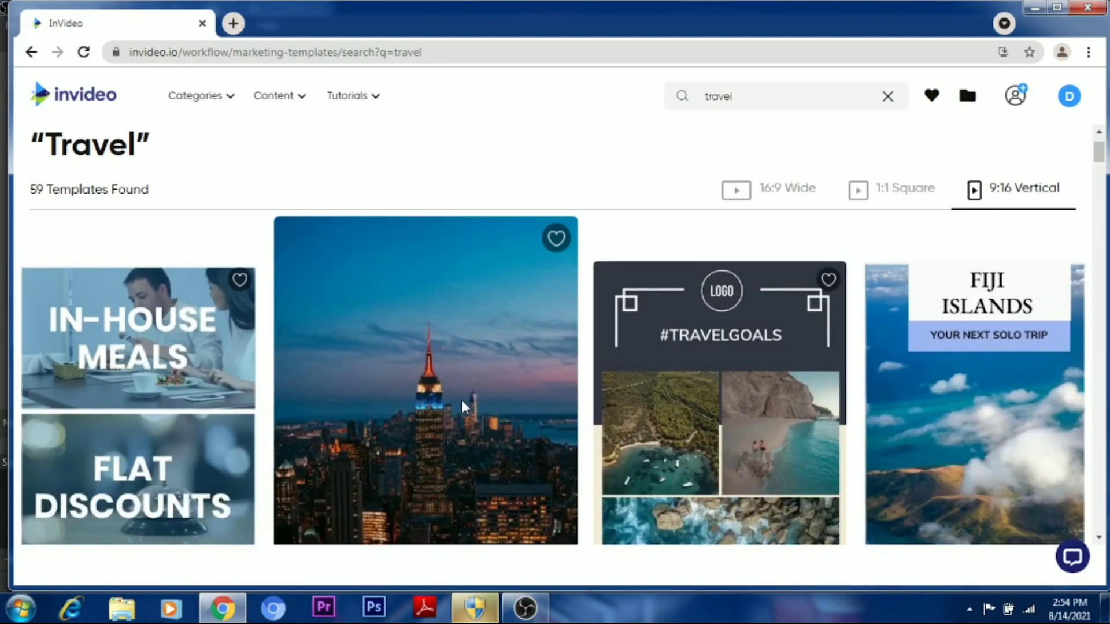
scroll(462, 400, down, 3)
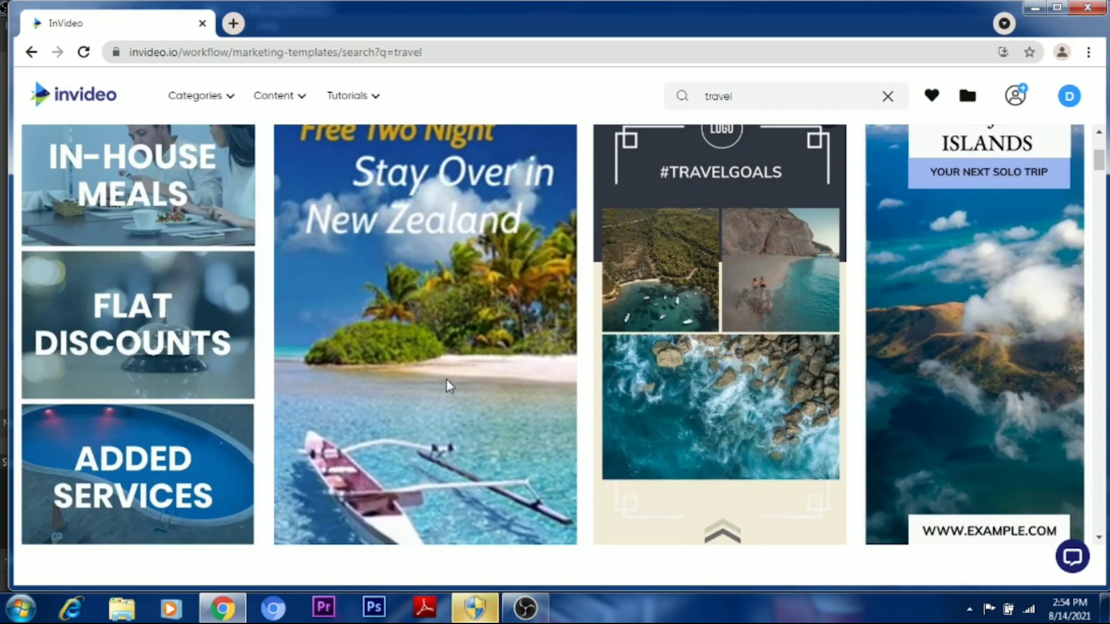
click(446, 379)
scroll(708, 258, down, 4)
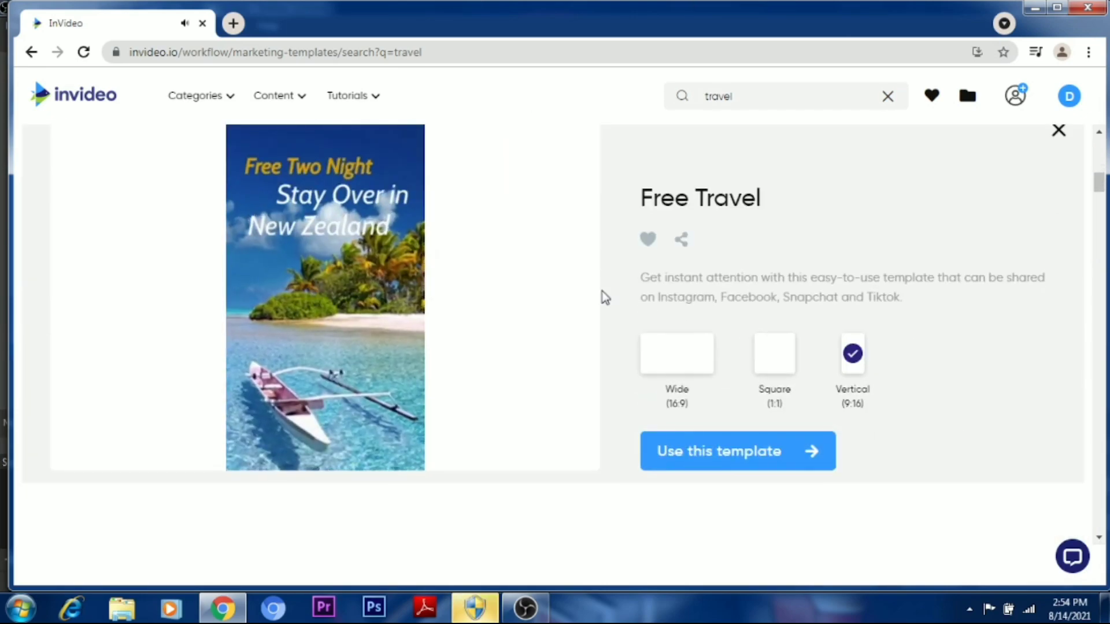
click(708, 454)
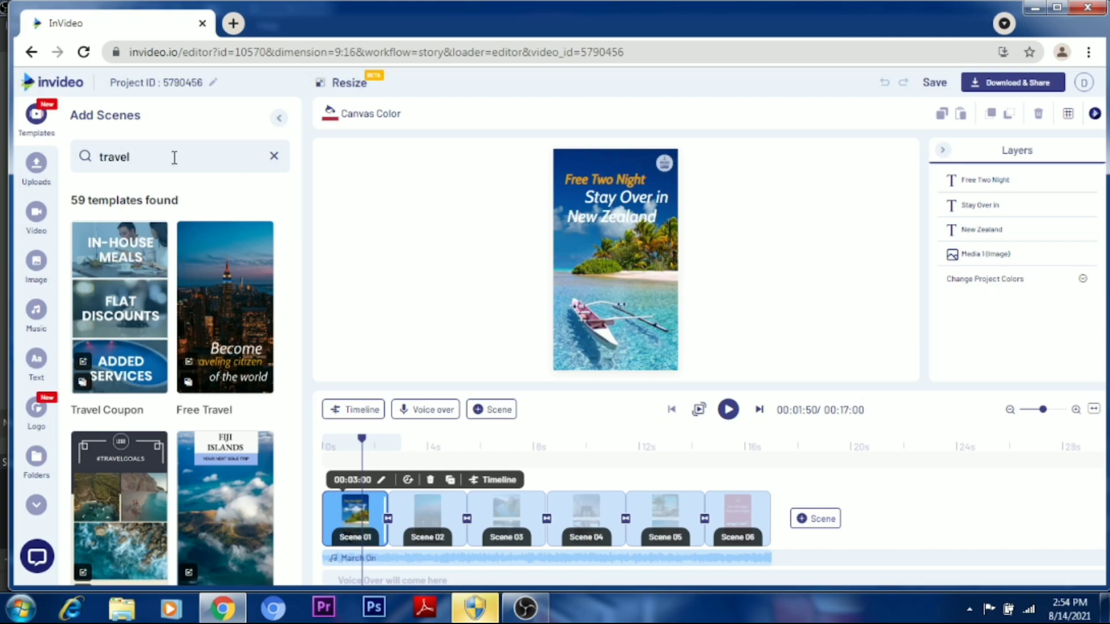
Search the stock videos for "delhi".
click(37, 222)
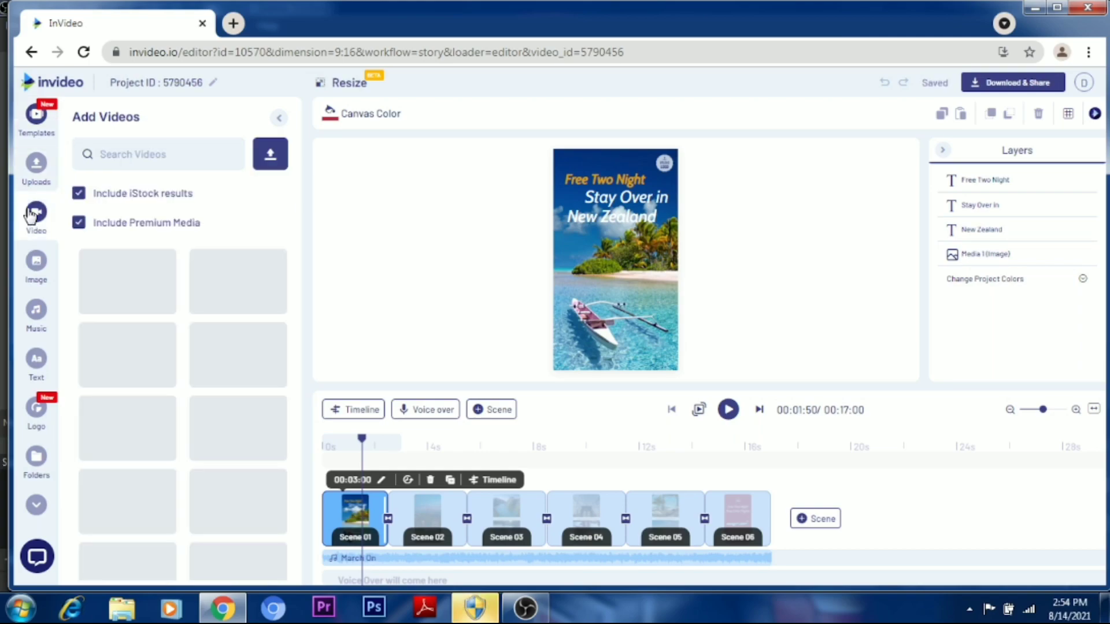
click(182, 154)
text(di)
text(lhi)
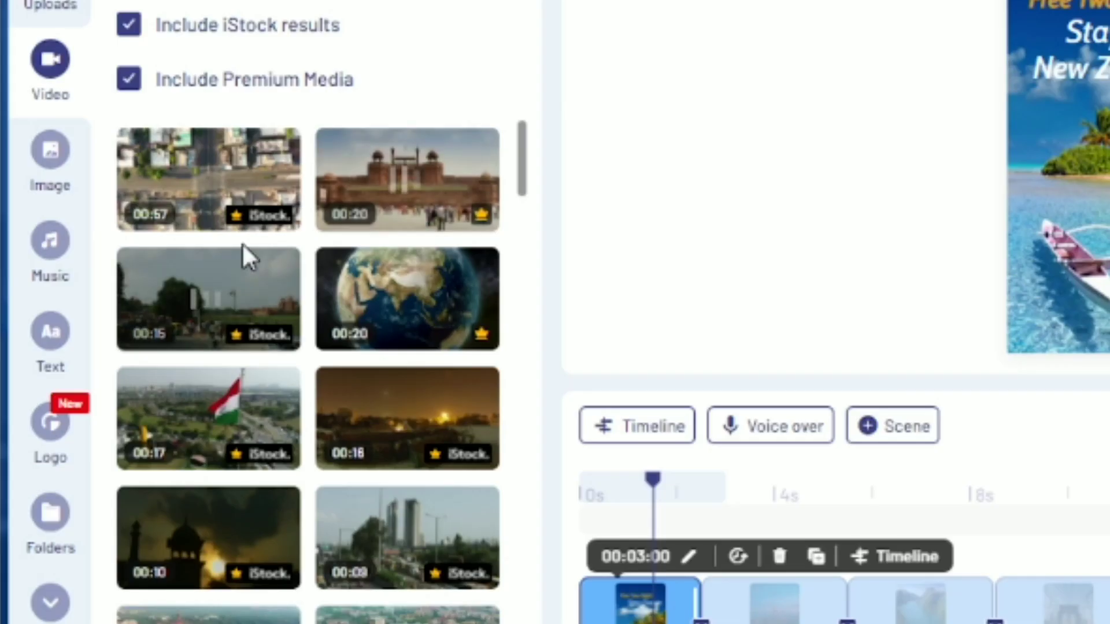
Replace the background image of Scene 01 with the 20-second rotating Earth video, keeping its full length.
scroll(143, 309, down, 5)
scroll(251, 237, down, 10)
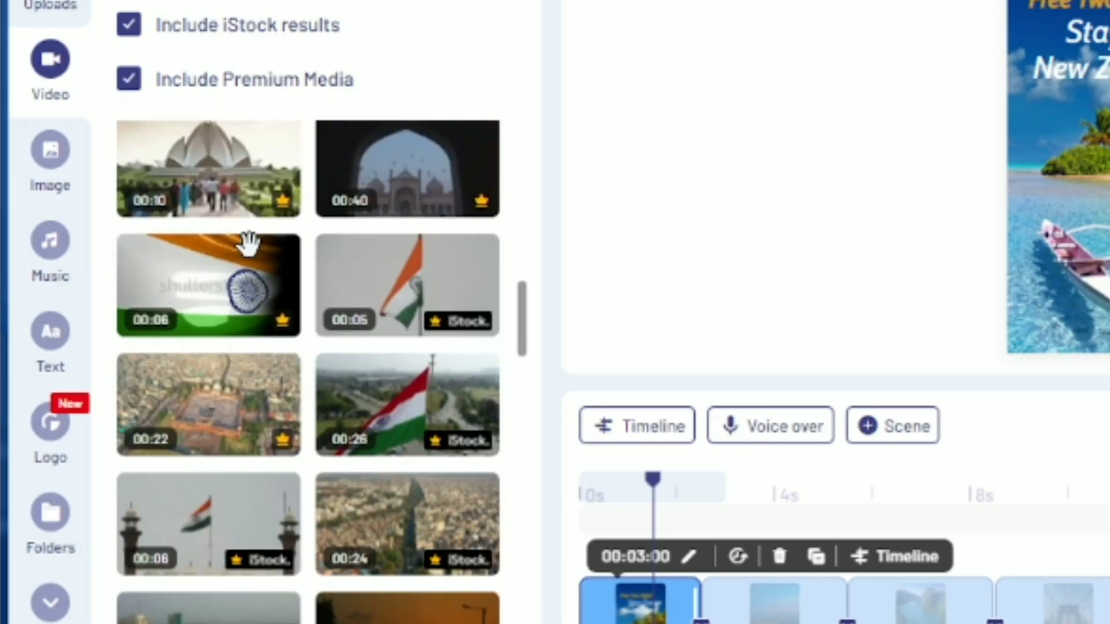
scroll(248, 240, up, 10)
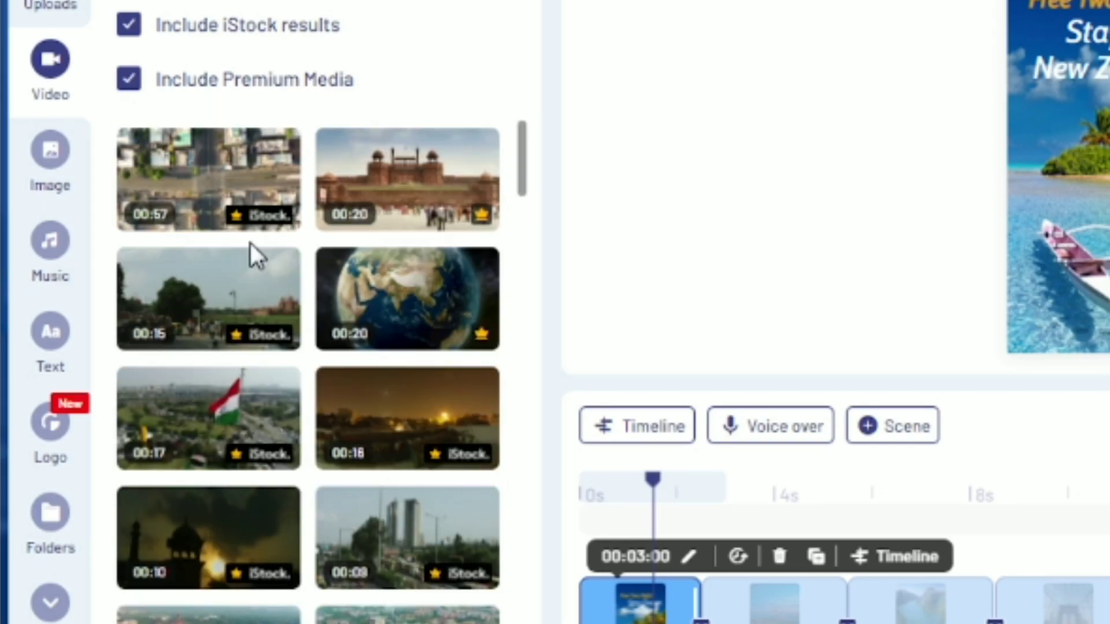
drag(422, 344, 1082, 214)
scroll(246, 238, down, 3)
scroll(246, 238, down, 10)
scroll(248, 245, up, 10)
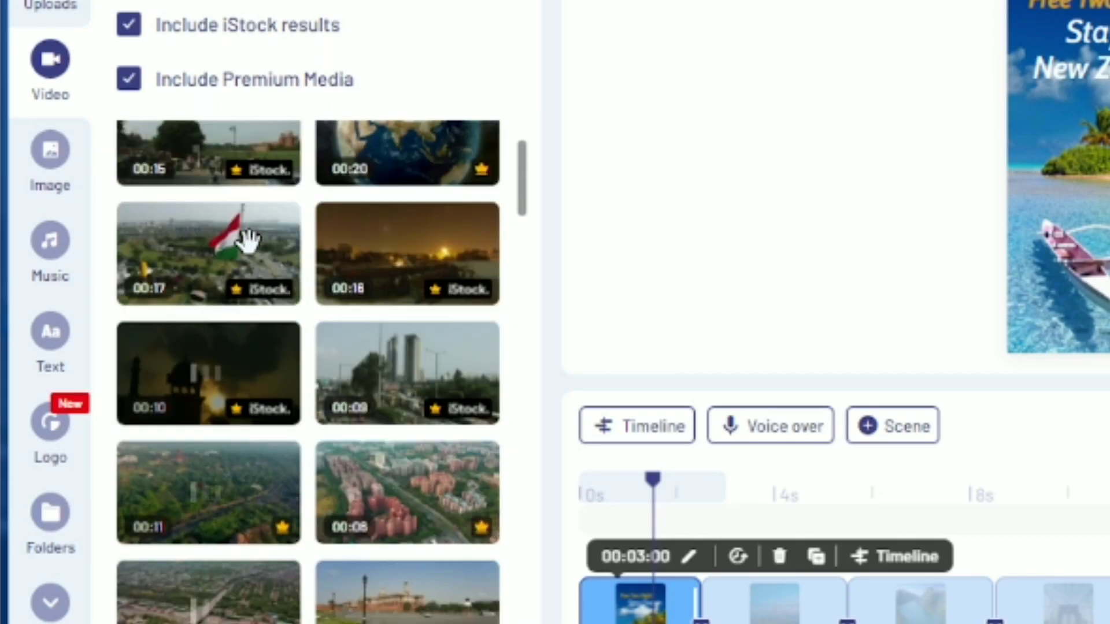
scroll(249, 241, up, 2)
drag(251, 242, 1097, 233)
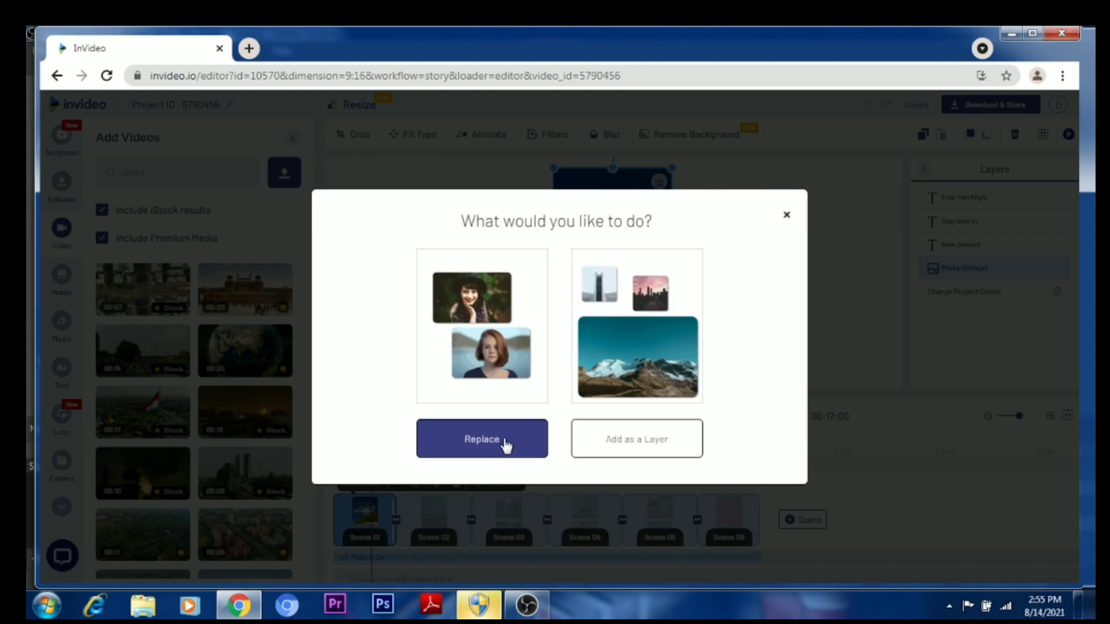
click(504, 442)
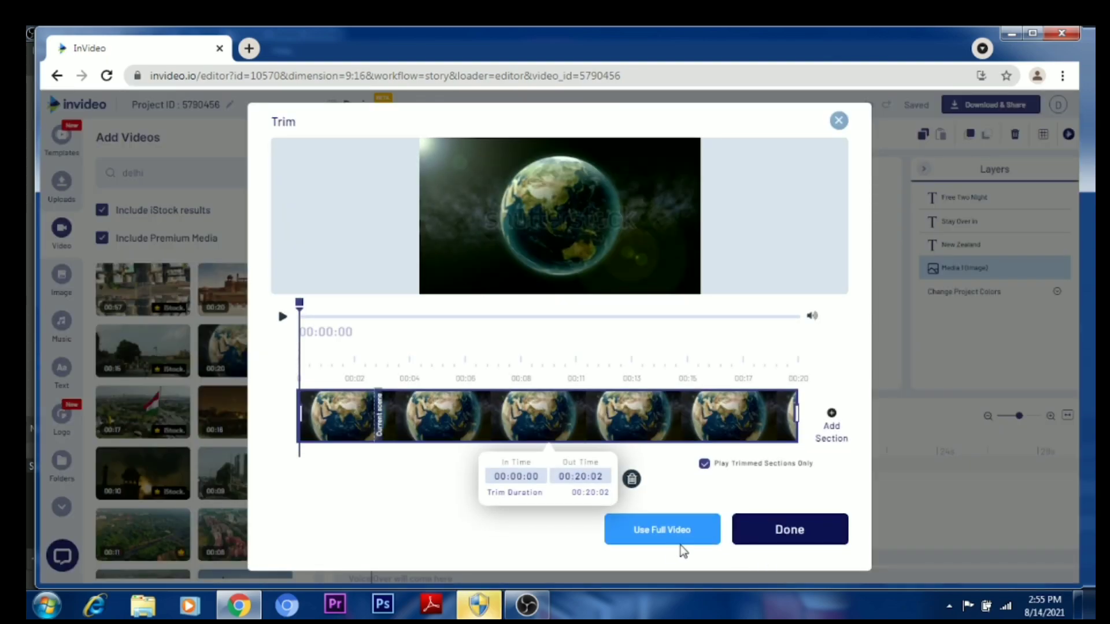
click(792, 533)
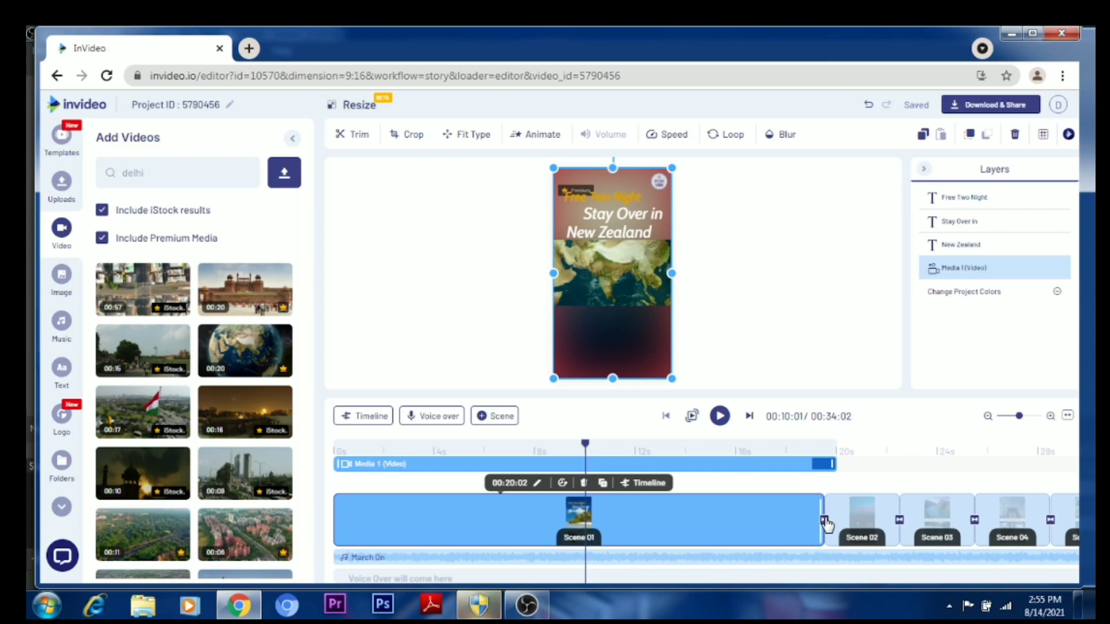
Shorten Scene 01 to about 5 seconds and centre the "india" text just above the Earth video.
drag(818, 511, 435, 528)
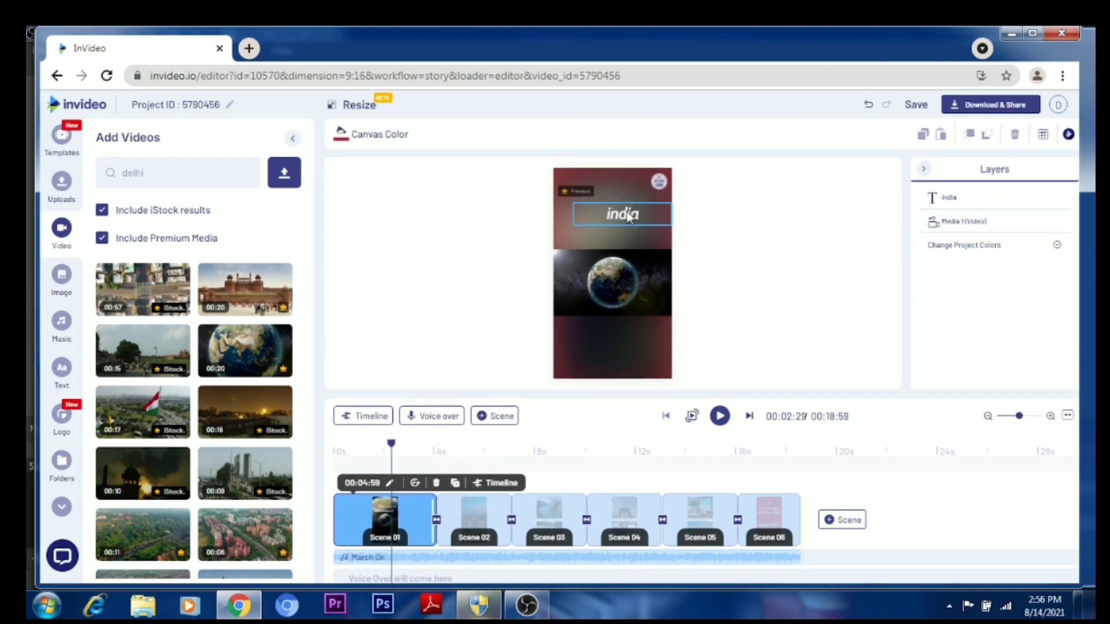
click(612, 221)
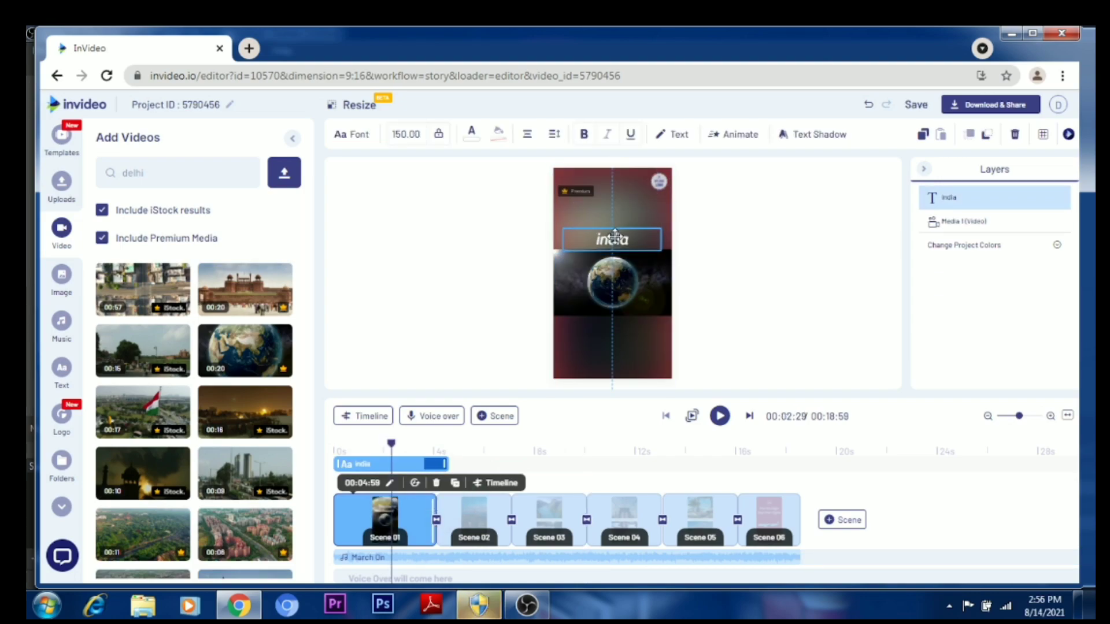
drag(614, 235, 609, 229)
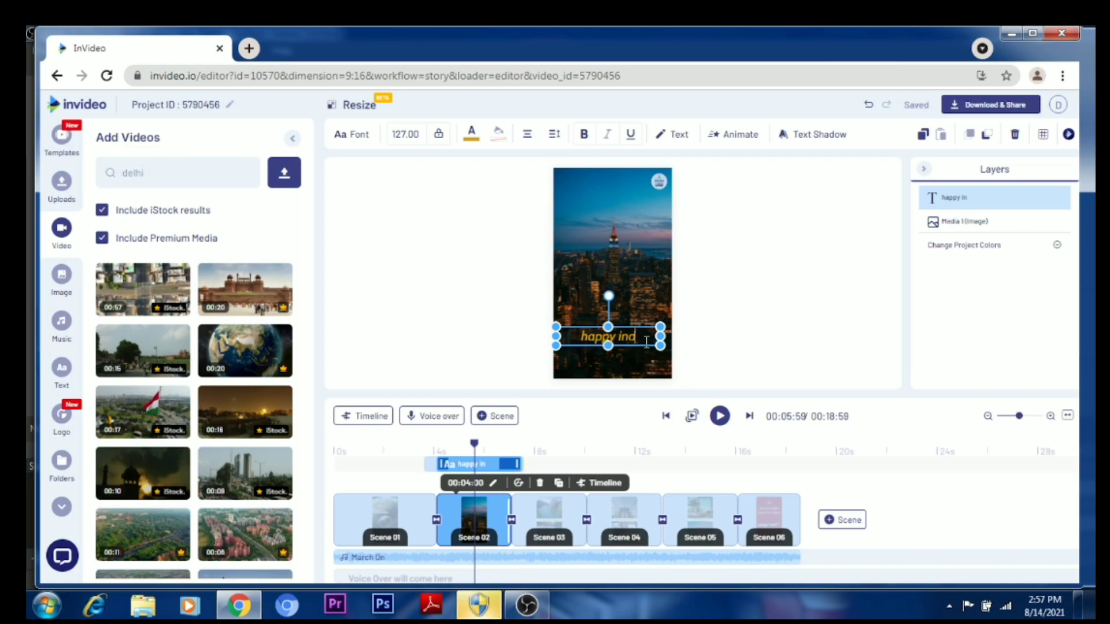
Complete the Scene 02 text as "happy independence day" and move it to the upper part of the frame.
text(ependence day)
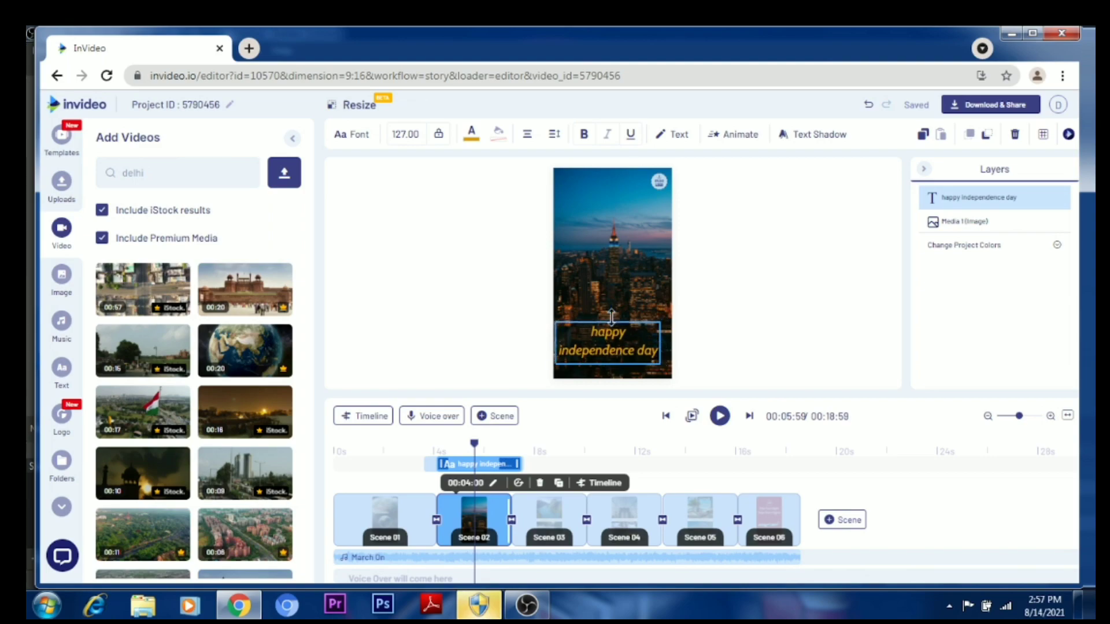
drag(633, 279, 622, 232)
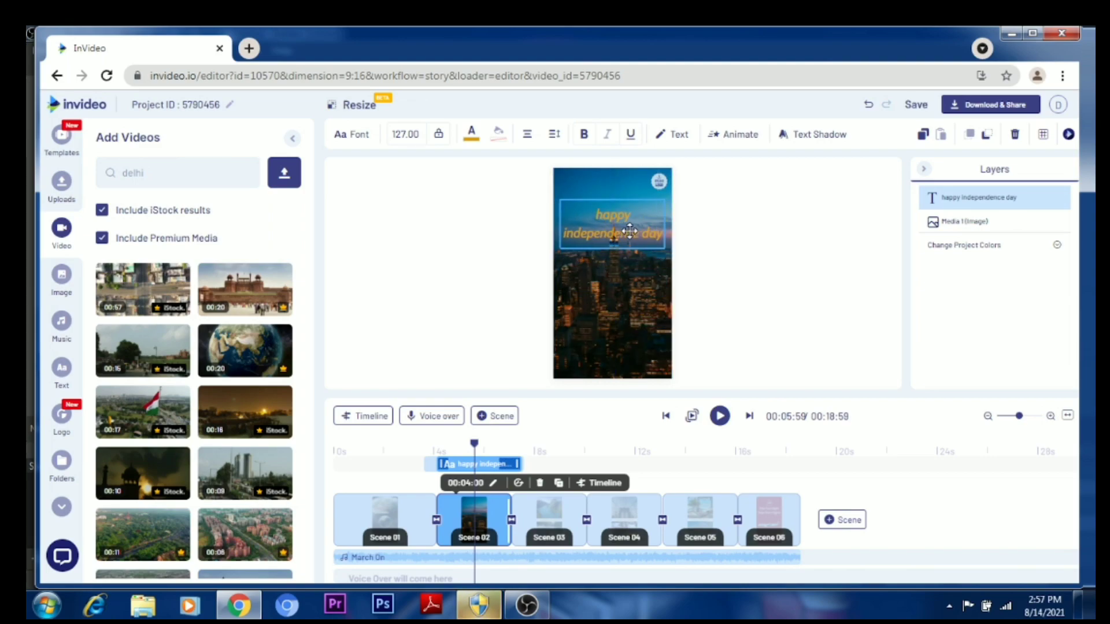
Replace the city image of Scene 02 with the 17-second Indian flag video and shorten the scene to about 6.85 seconds.
scroll(134, 387, down, 2)
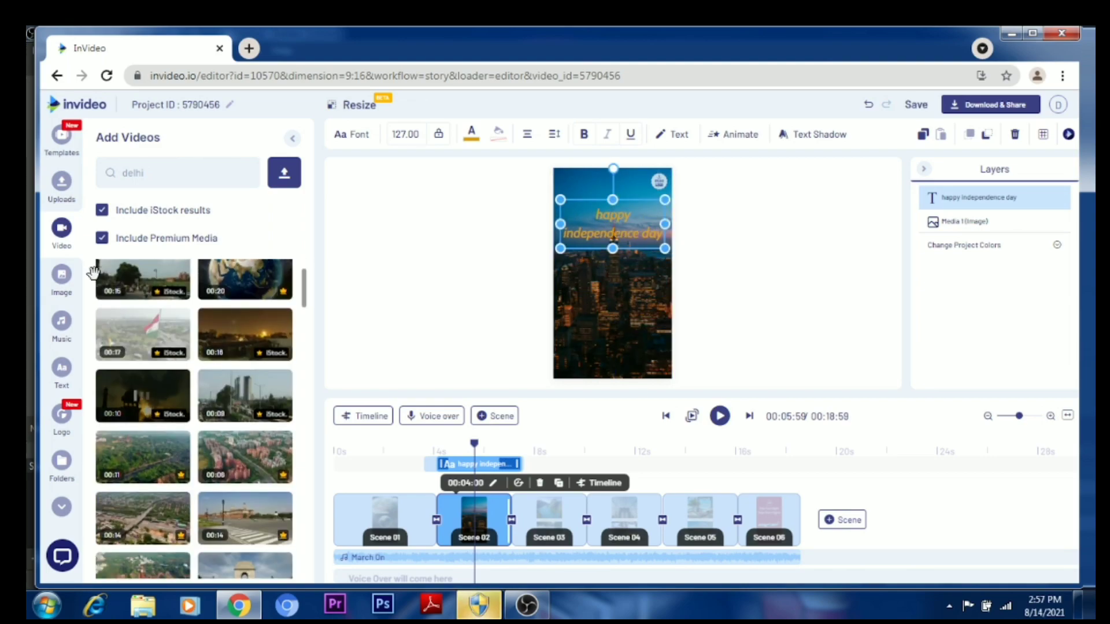
drag(128, 334, 628, 312)
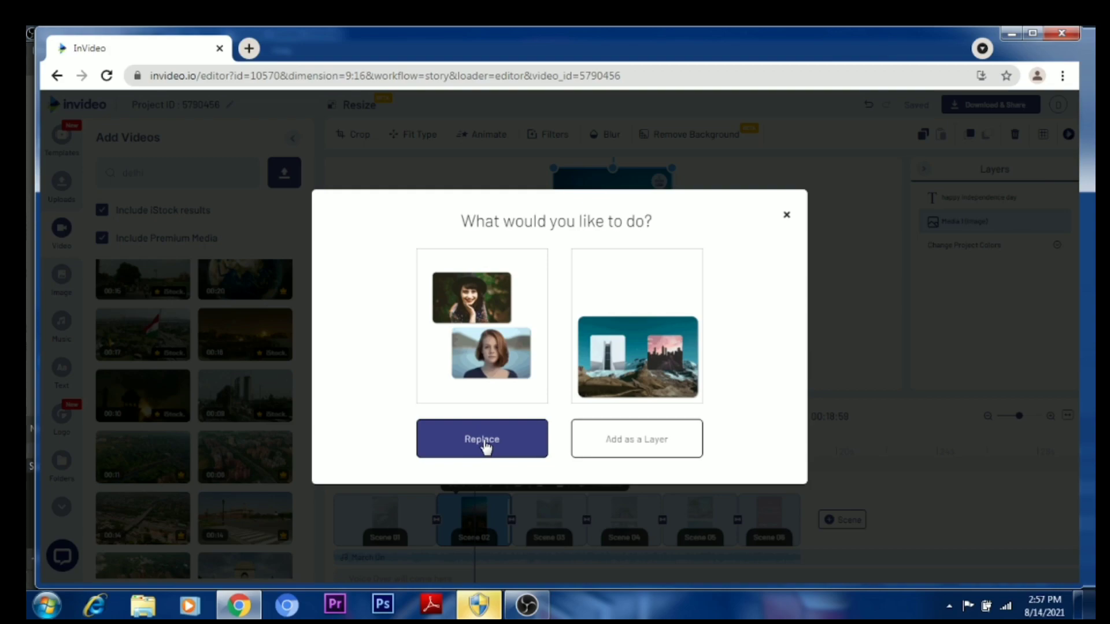
click(483, 445)
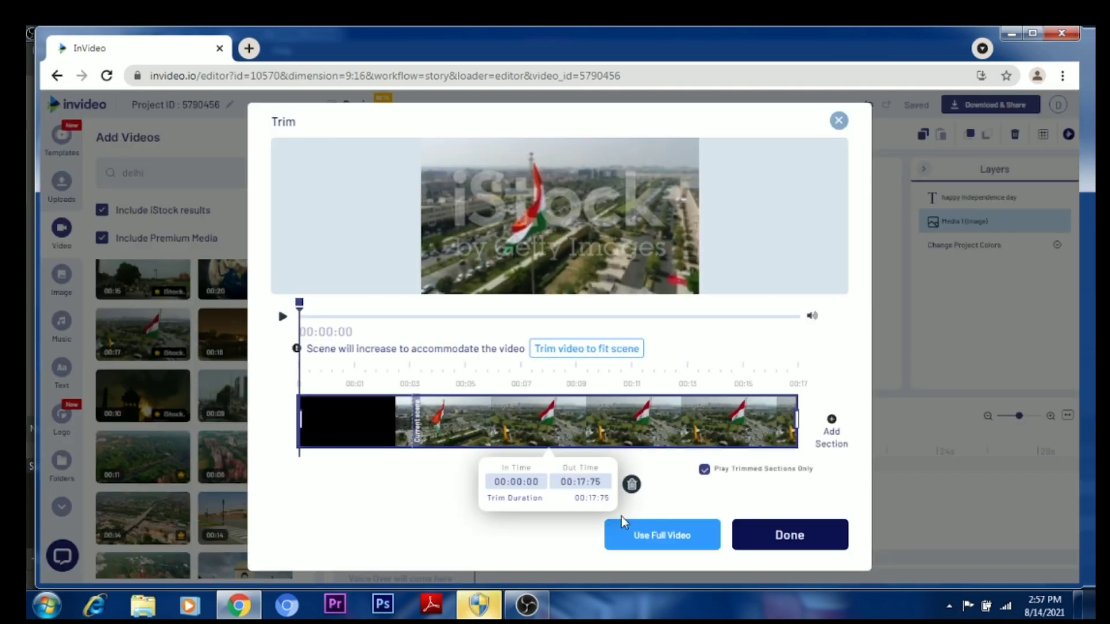
click(790, 535)
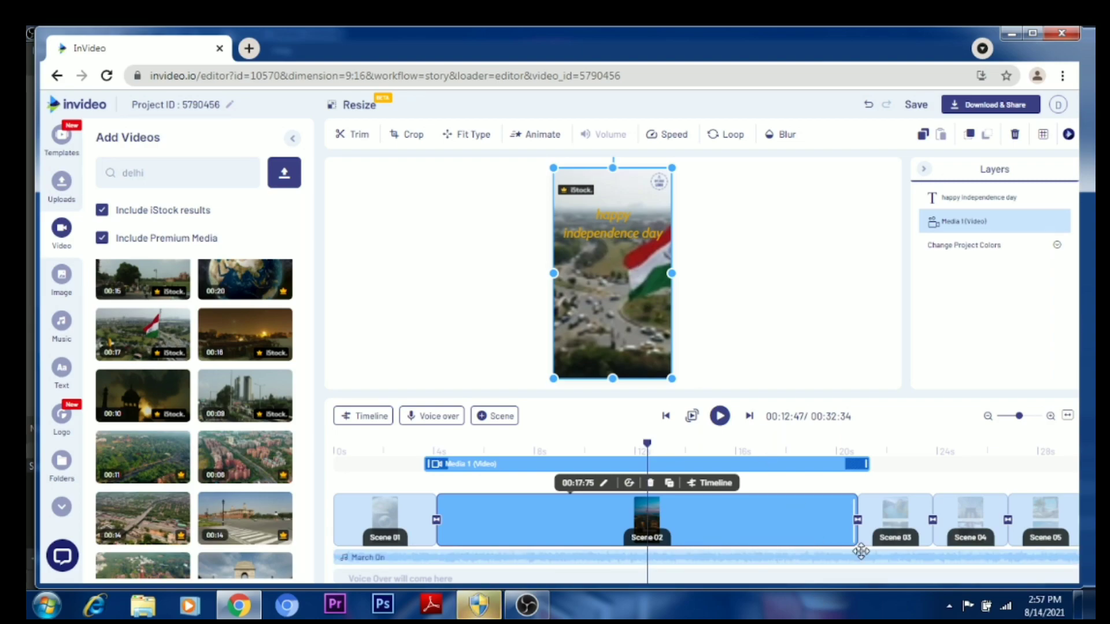
drag(856, 530, 585, 522)
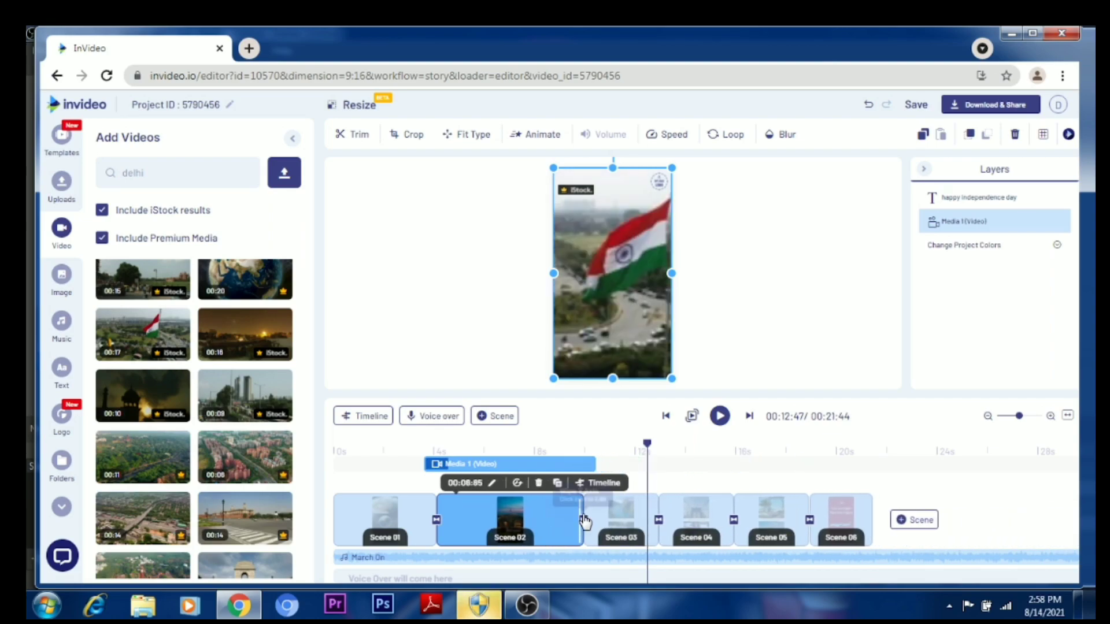
click(585, 522)
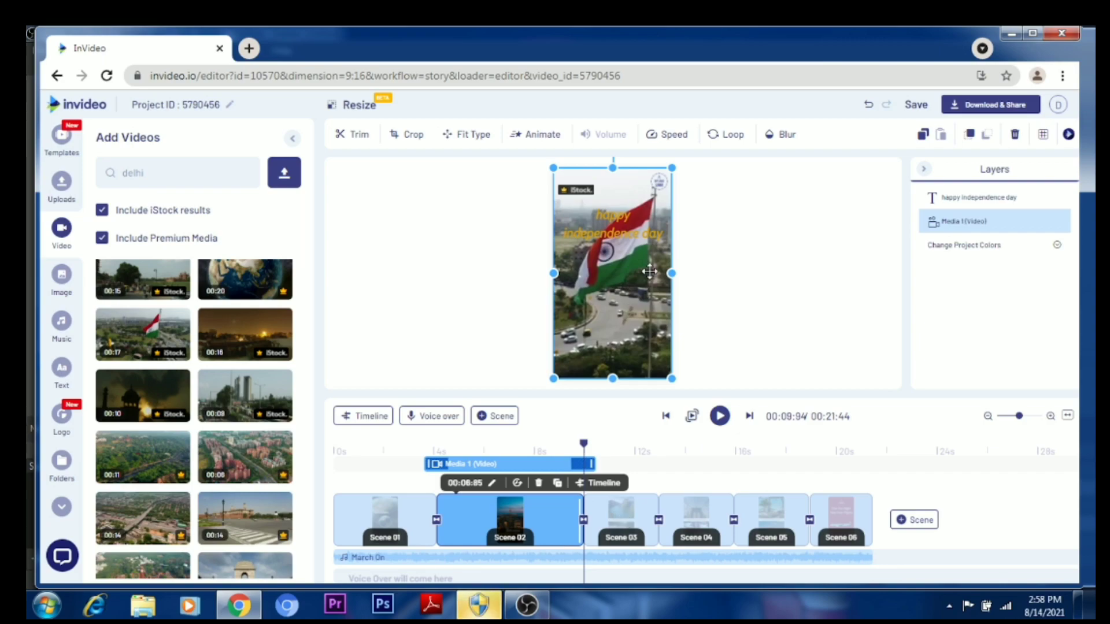
Move the Scene 02 "happy independence day" text to the lower part of the frame and recolour it white.
drag(613, 222, 606, 225)
drag(613, 290, 613, 330)
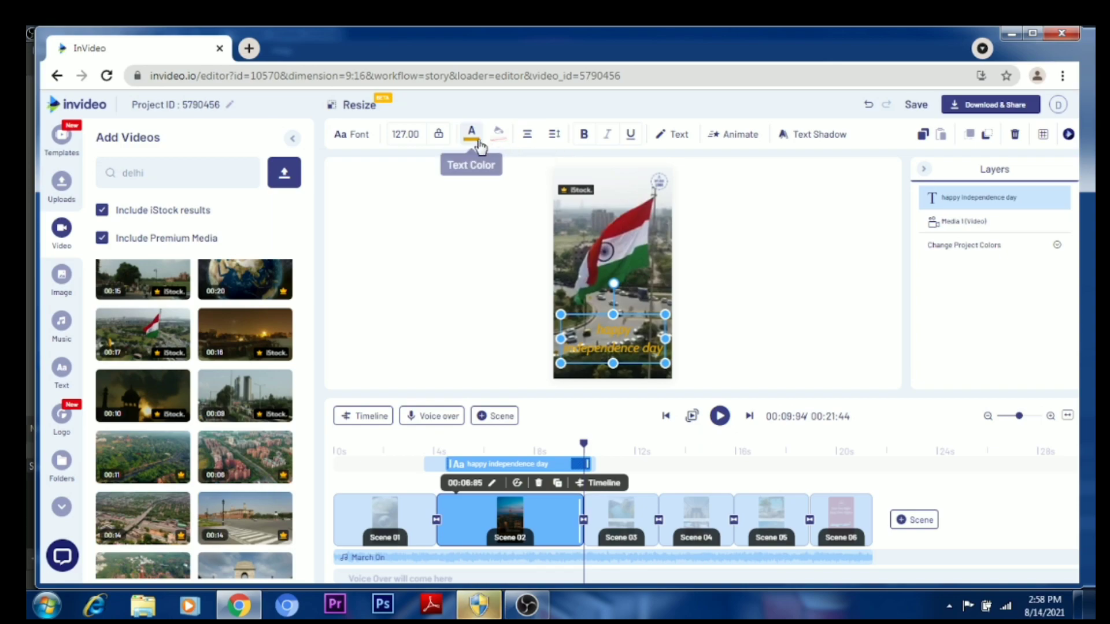
click(471, 136)
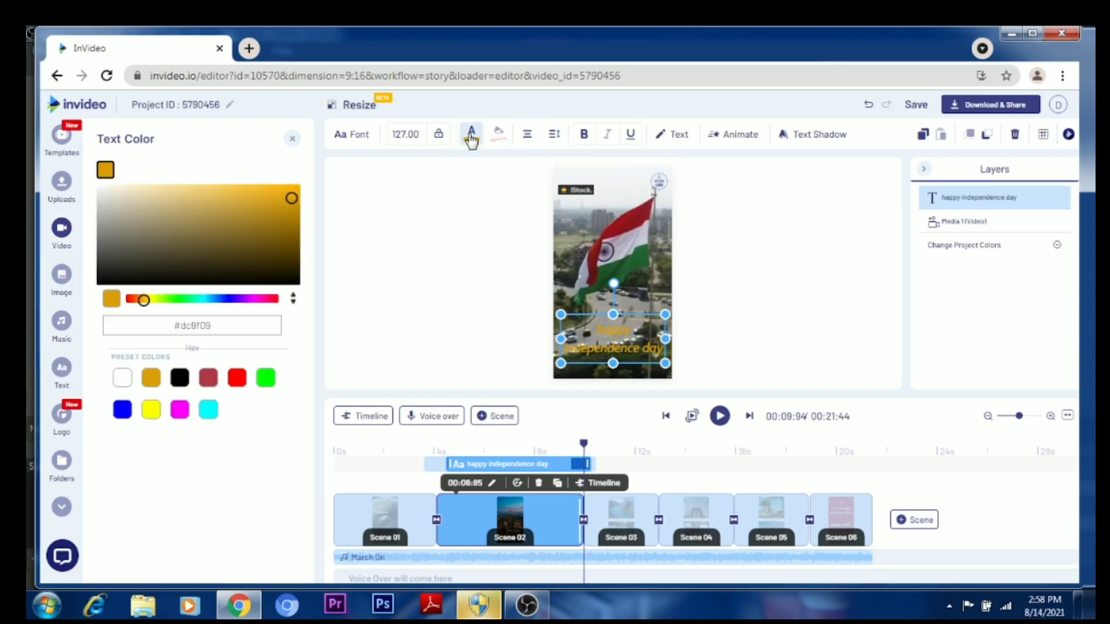
Search the stock videos for "delhi" and replace the upper image of Scene 03 with the India Gate video.
click(615, 511)
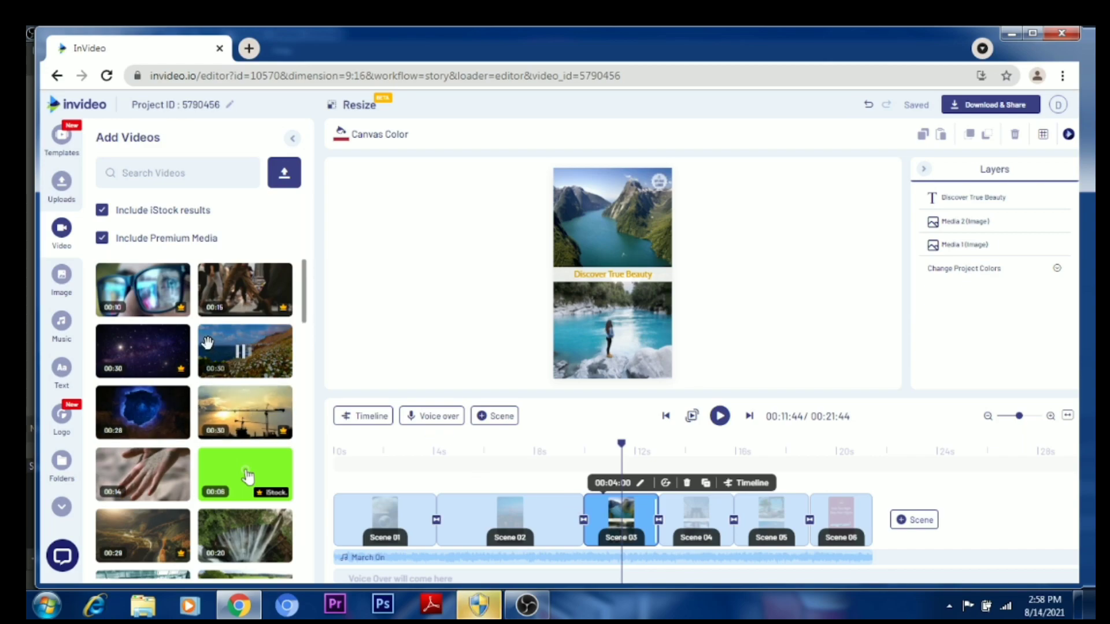
scroll(248, 476, down, 4)
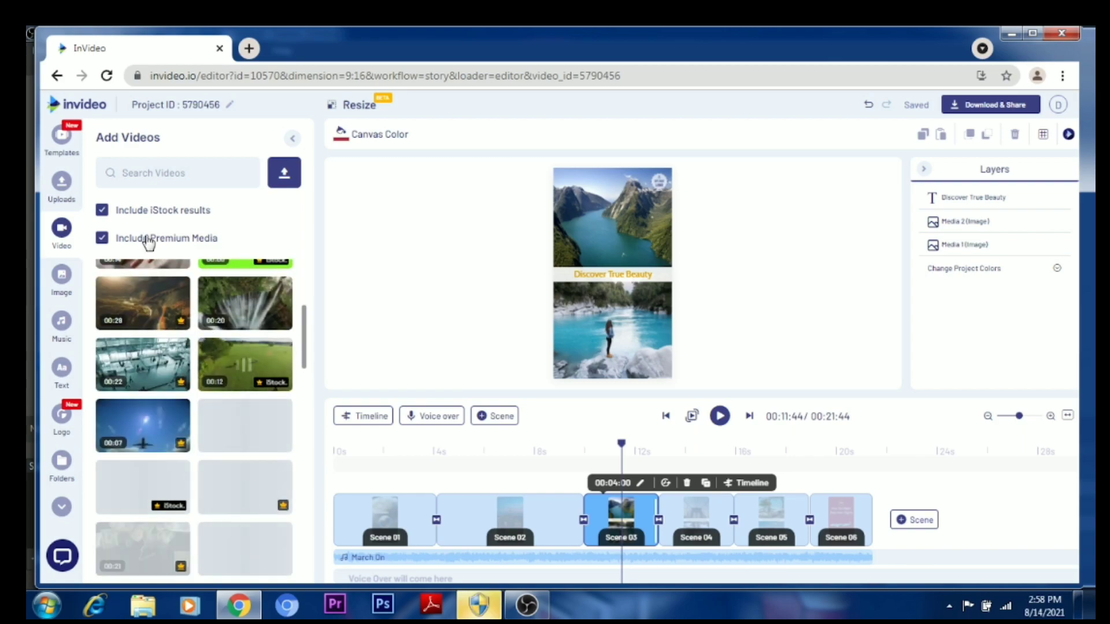
click(185, 172)
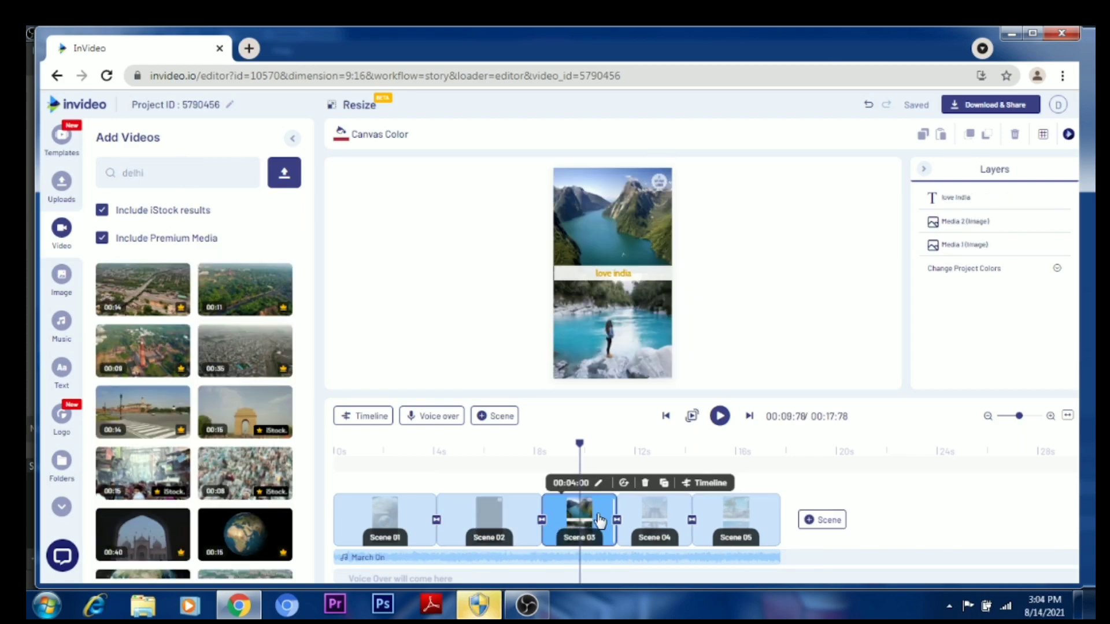
drag(246, 412, 618, 227)
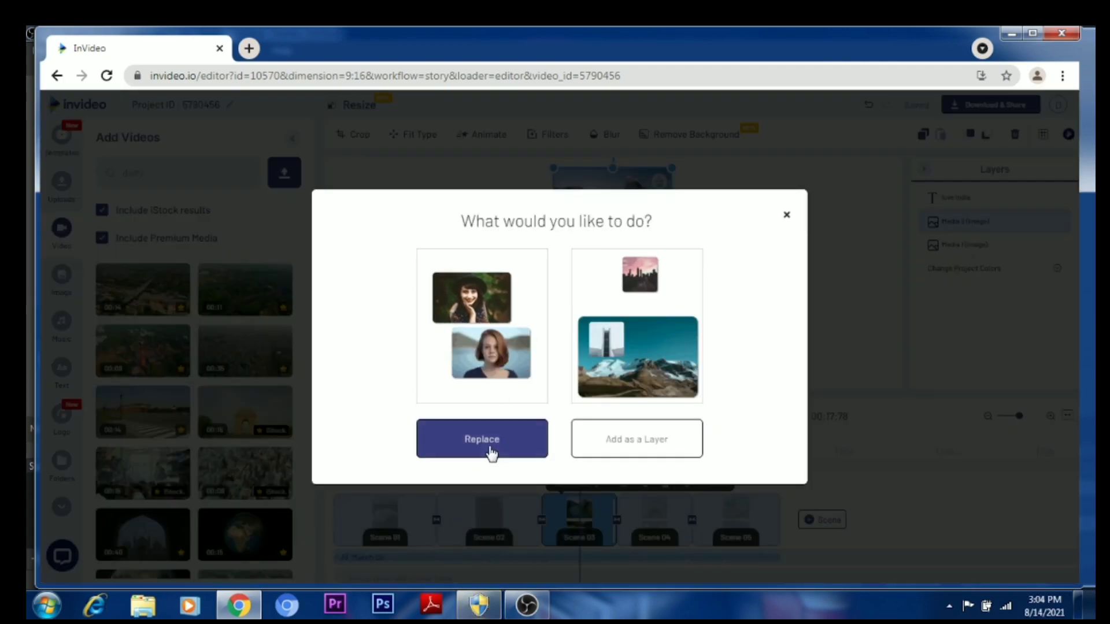
click(489, 449)
click(708, 527)
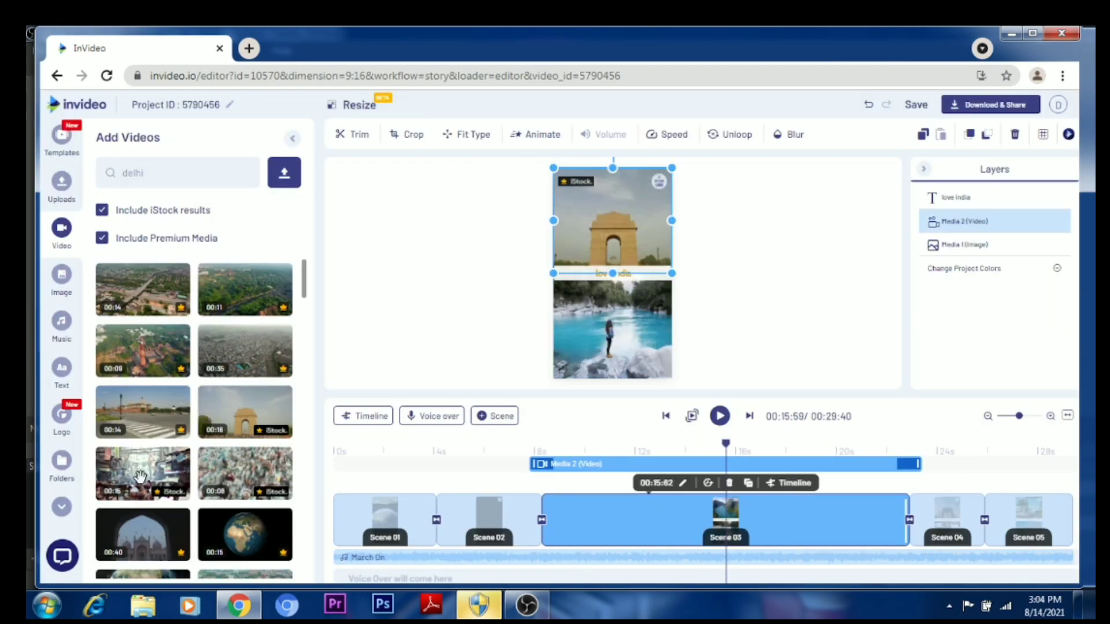
Replace the lower image of Scene 03 with the 40-second video of the mosque seen through an arch, keeping its full length.
drag(149, 530, 613, 332)
click(487, 445)
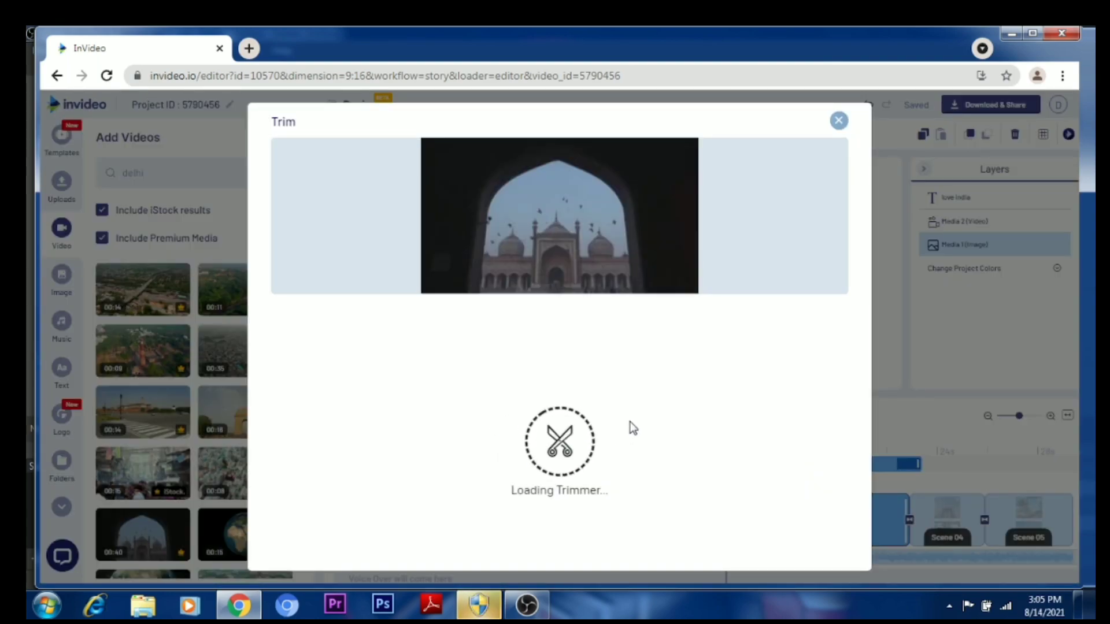
click(787, 538)
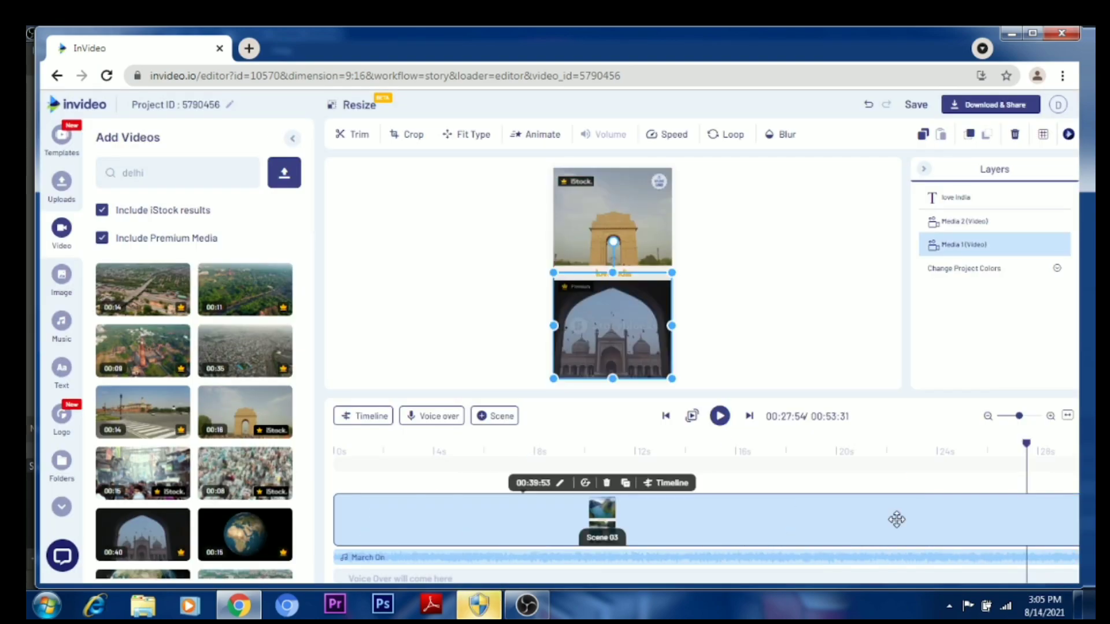
Shorten Scene 03 to about 5.88 seconds on the timeline.
drag(1019, 416, 1009, 416)
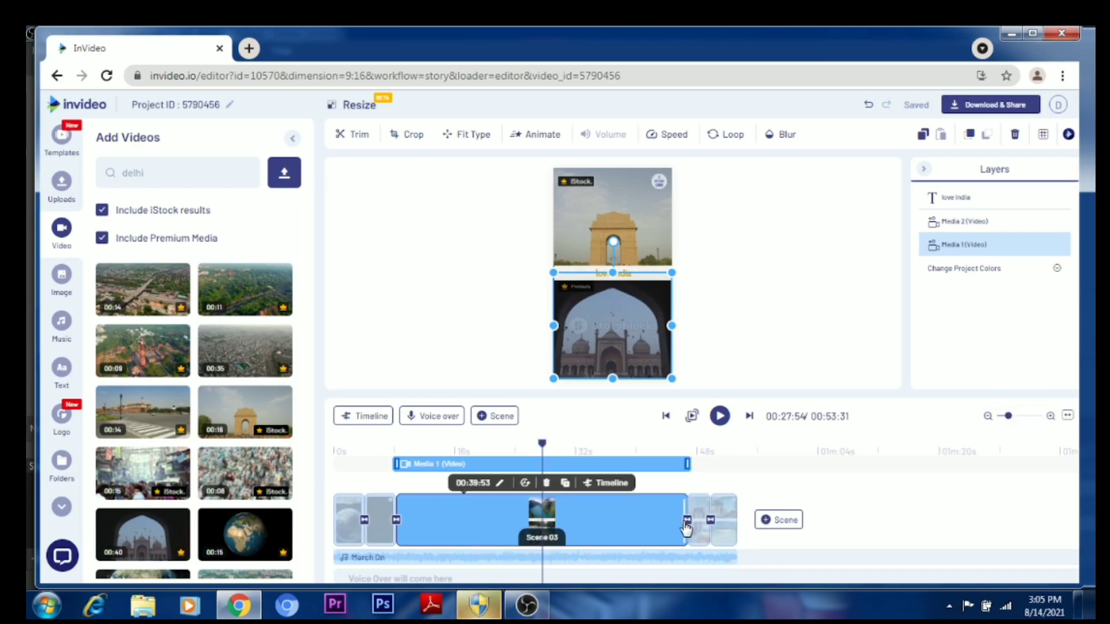
click(686, 520)
drag(688, 543, 387, 541)
click(383, 527)
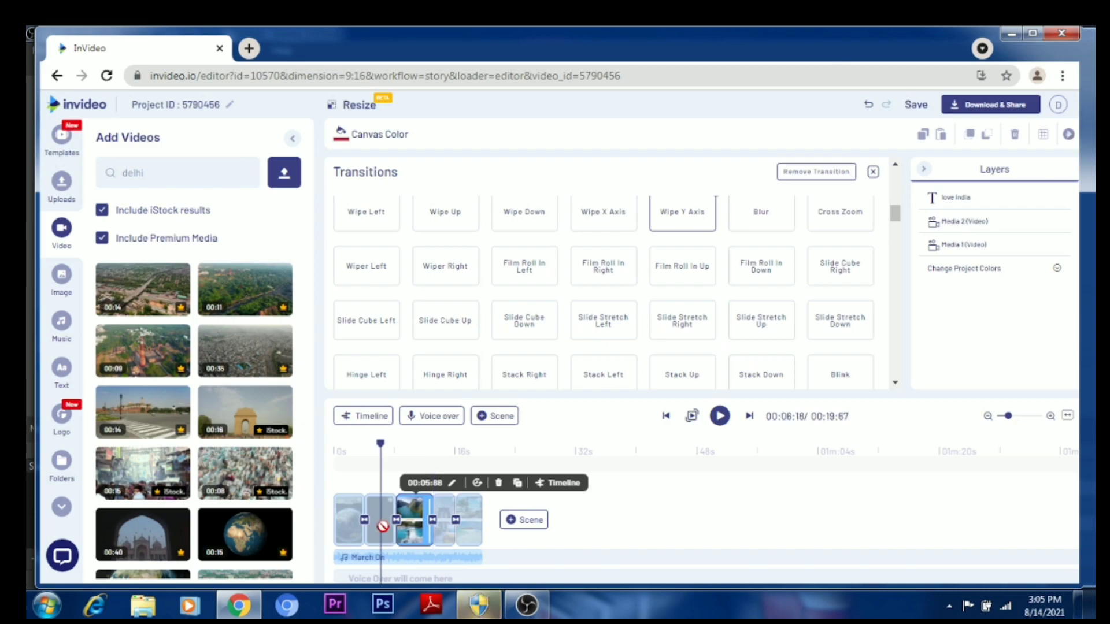
click(410, 532)
Replace the upper bridge image of Scene 04 with the crowded street video, keeping its full length.
click(439, 528)
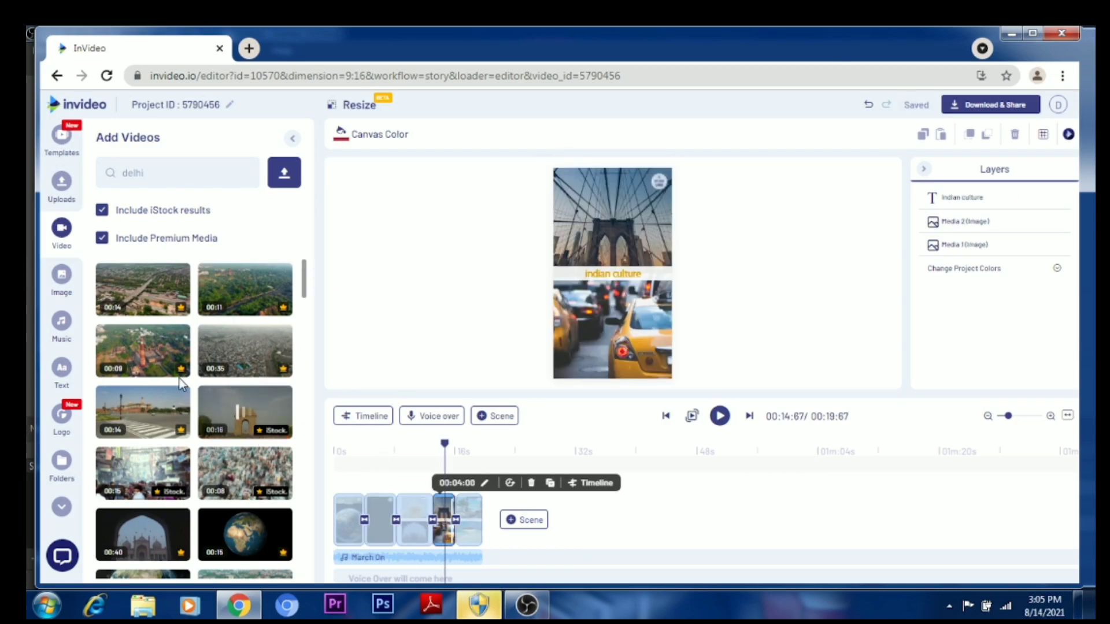
drag(184, 469, 598, 232)
click(482, 437)
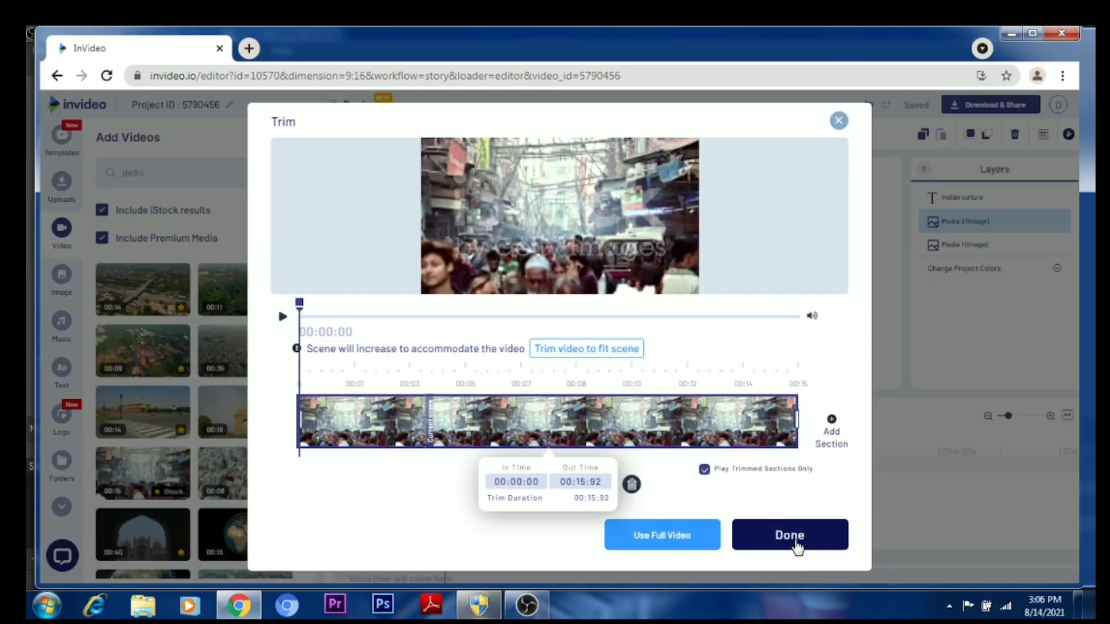
click(791, 536)
Replace the lower taxi image of Scene 04 with the video of the Indian flag above the road.
scroll(233, 428, down, 4)
drag(233, 429, 595, 323)
click(486, 447)
click(785, 534)
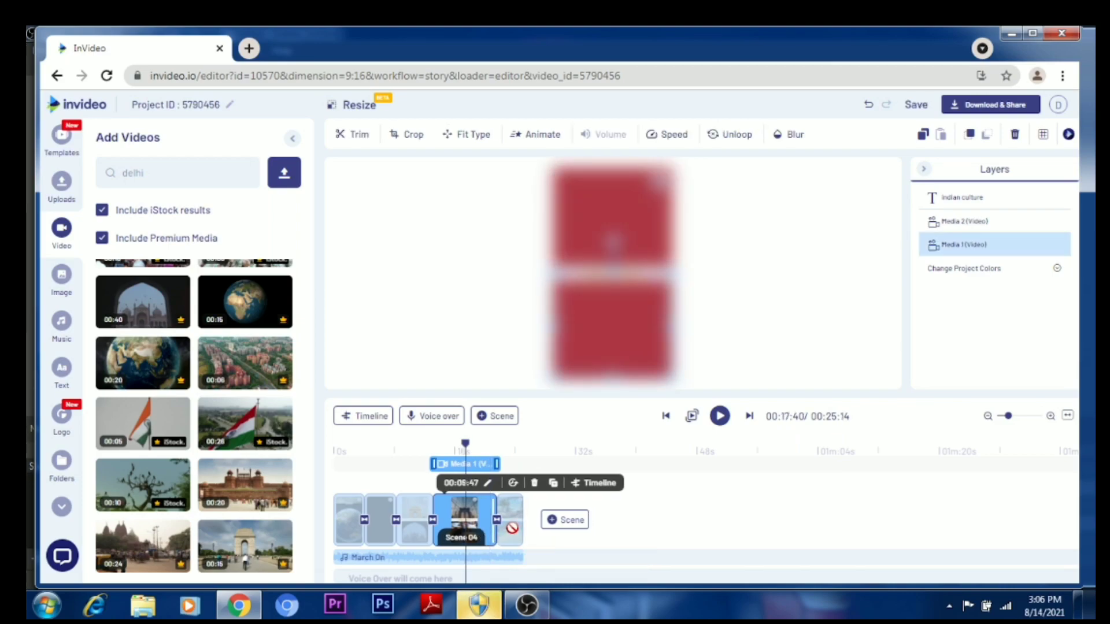
Replace the upper hammock image of Scene 05 with the 10-second video of birds on a bare tree.
click(508, 520)
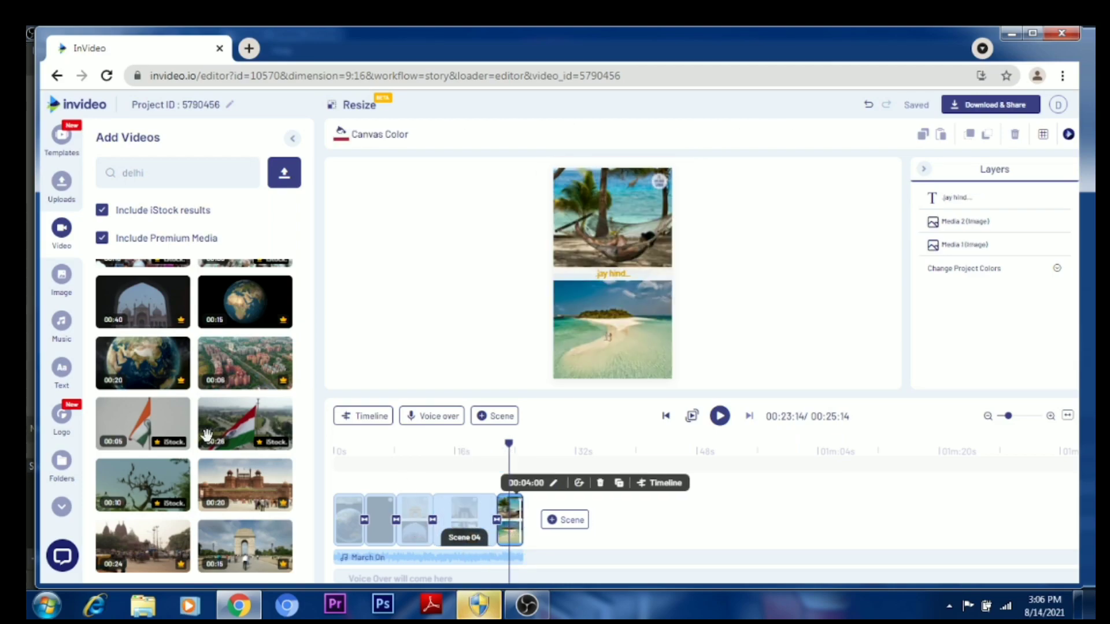
drag(137, 491, 595, 218)
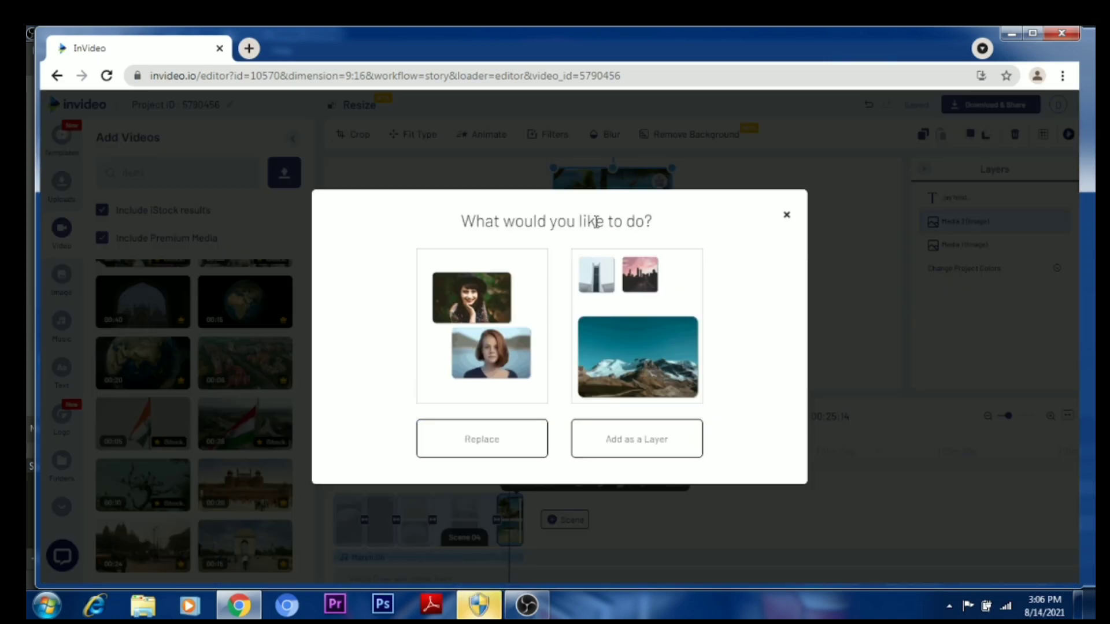
click(471, 439)
click(790, 535)
Replace the lower beach image of Scene 05 with the 20-second Red Fort video, keeping its full length.
drag(244, 485, 598, 334)
click(477, 454)
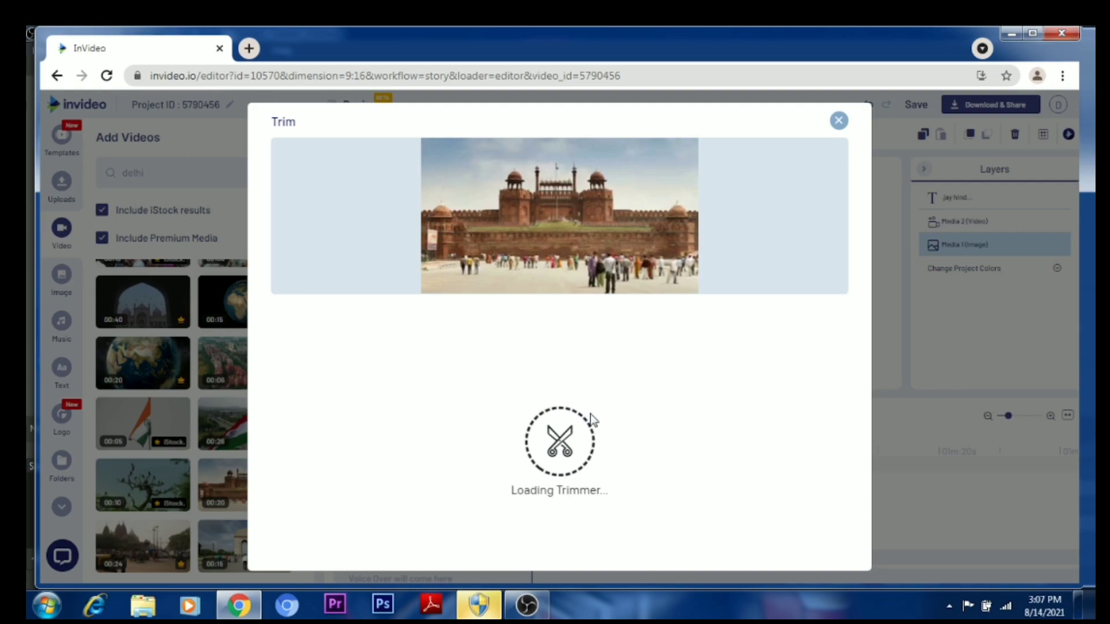
click(788, 532)
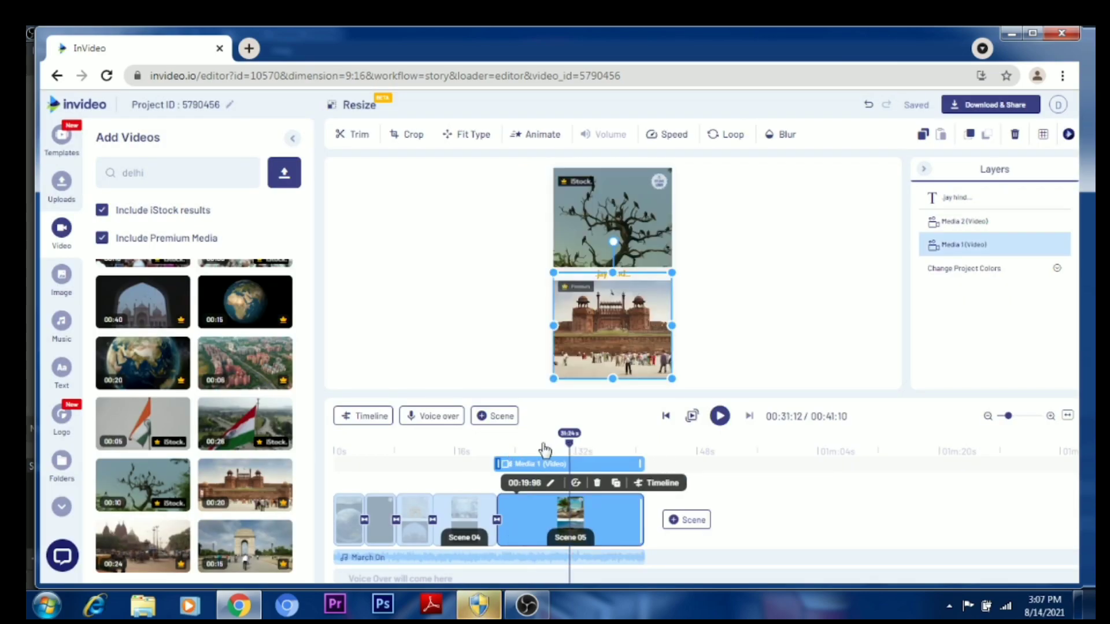
Start a preview from the beginning and shorten Scene 05 to about 10 seconds.
drag(570, 445, 327, 447)
click(719, 421)
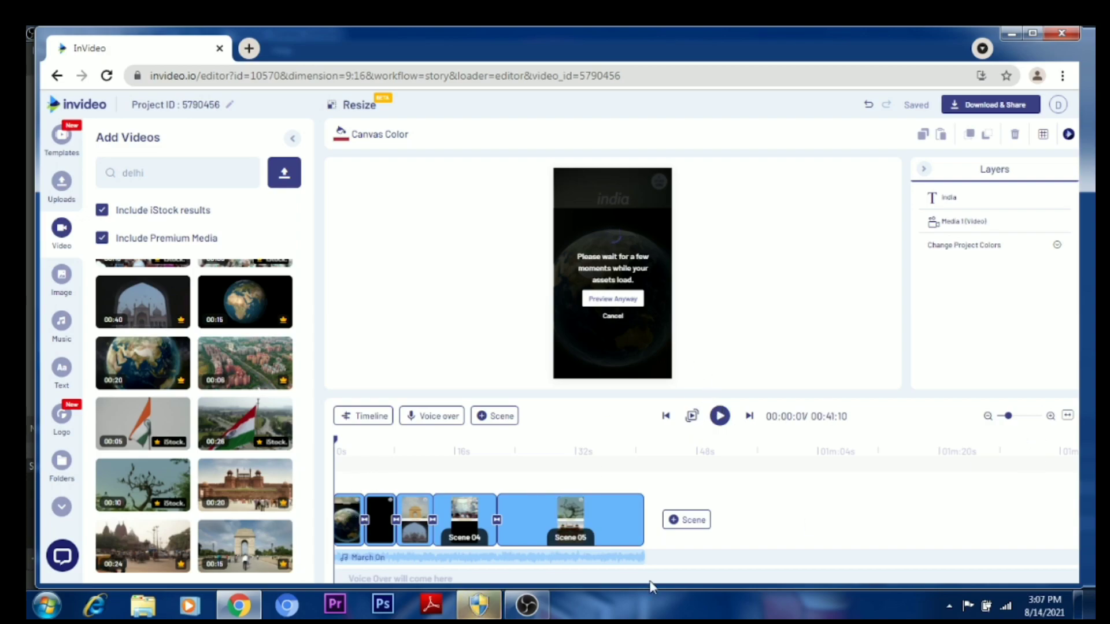
drag(641, 528, 568, 527)
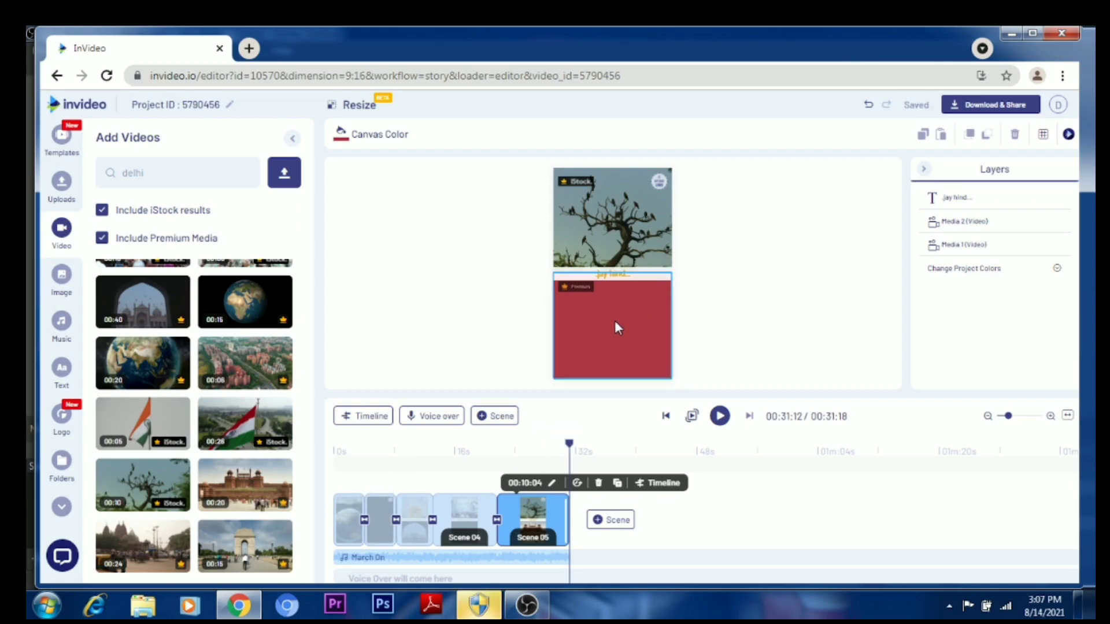
Play the video from the beginning and extend Scene 01 to about 10.11 seconds.
drag(568, 447, 317, 456)
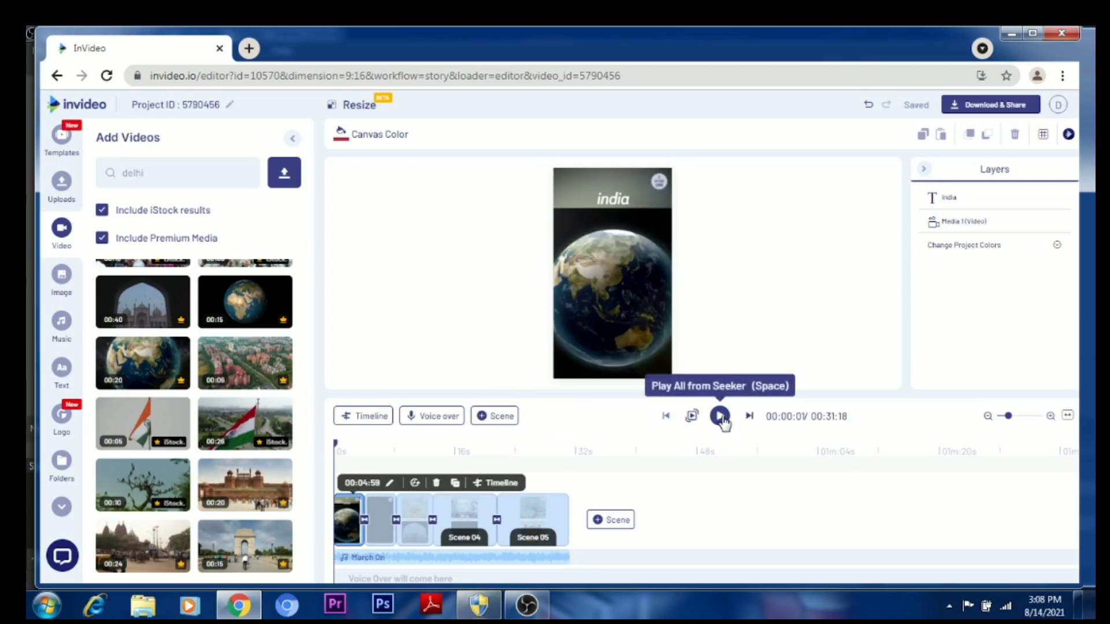
click(719, 416)
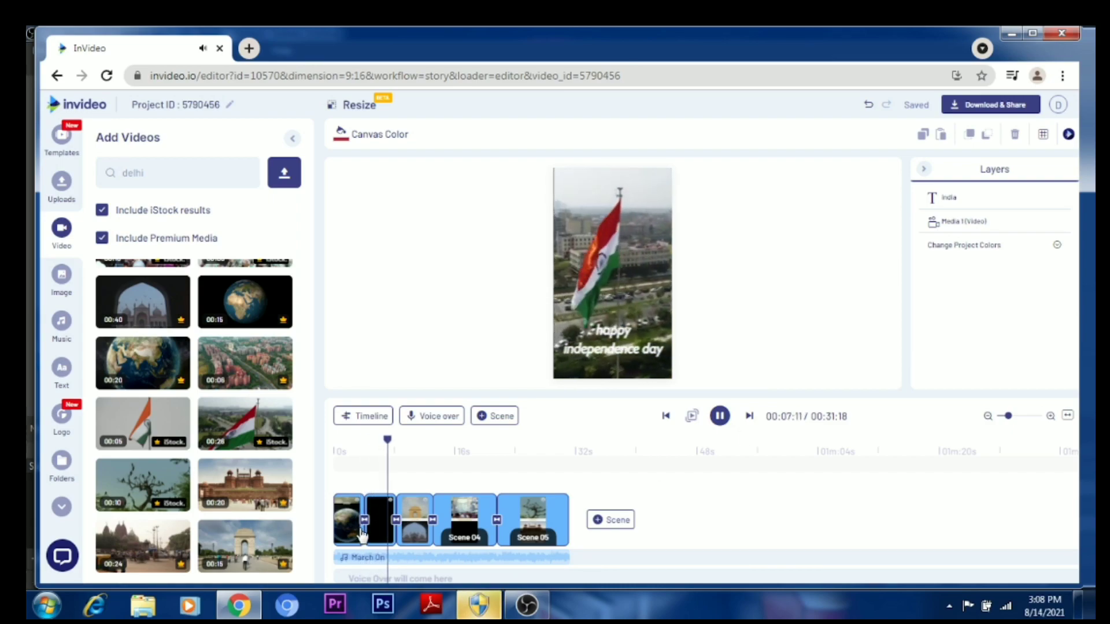
click(360, 538)
drag(364, 519, 405, 519)
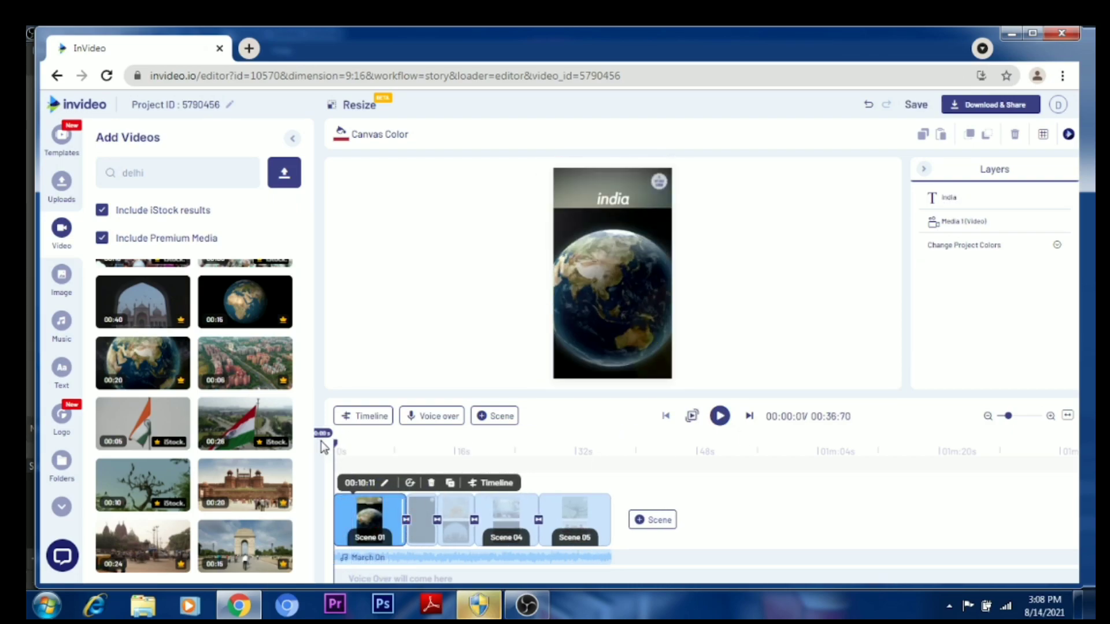
Play the whole video through and shorten Scene 05 to about 6.35 seconds.
click(718, 416)
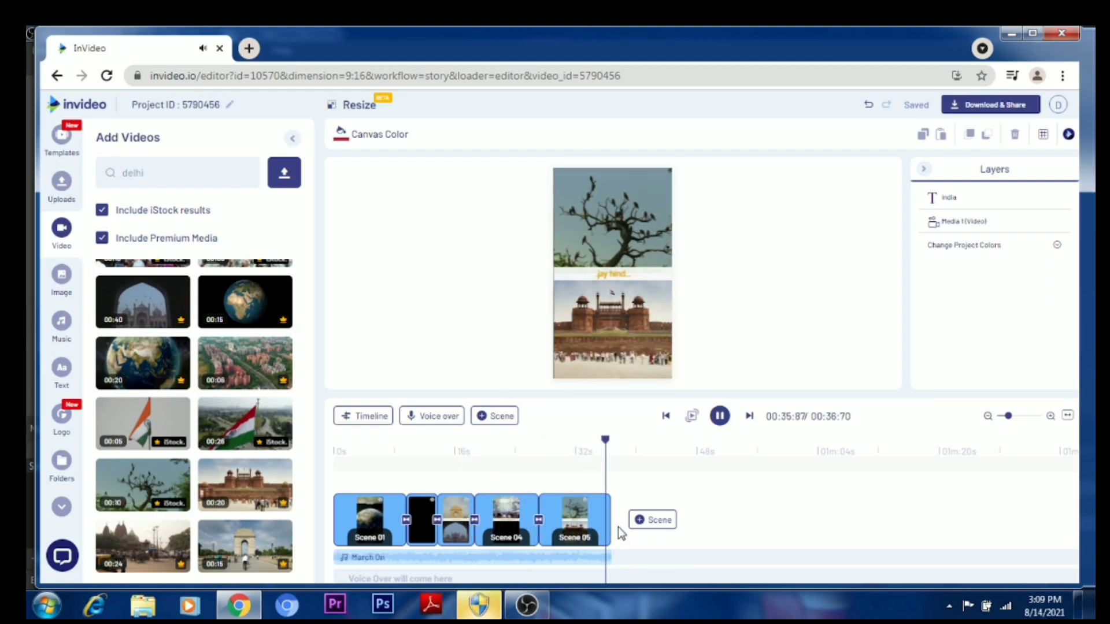
click(598, 530)
drag(608, 523, 581, 523)
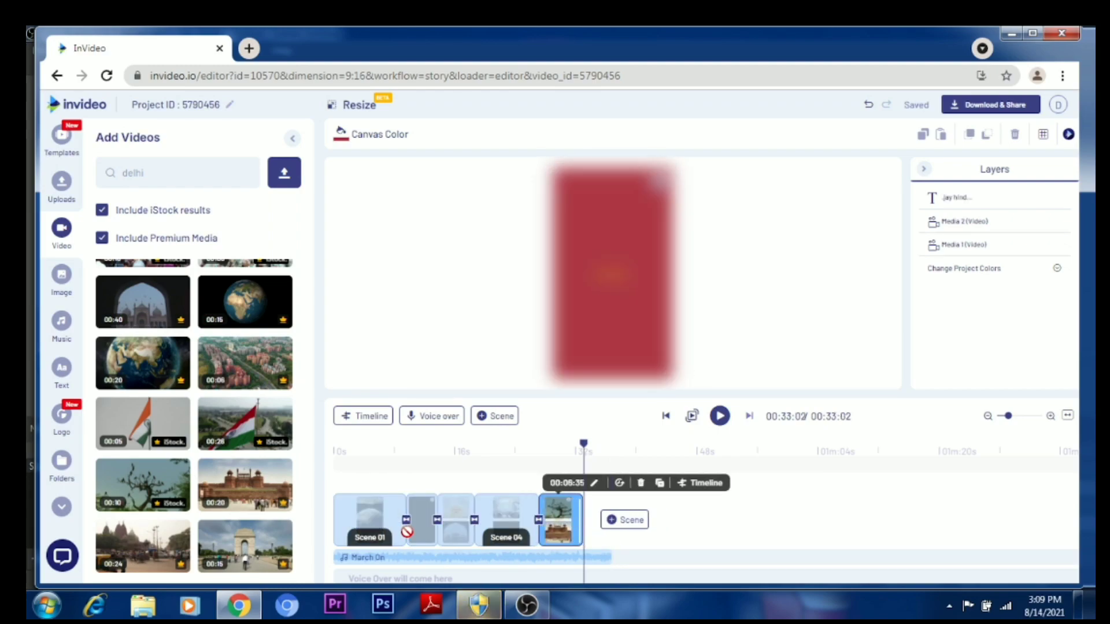
Shorten Scene 01 to about 8.17 seconds and play back the video.
click(386, 527)
drag(403, 528, 389, 536)
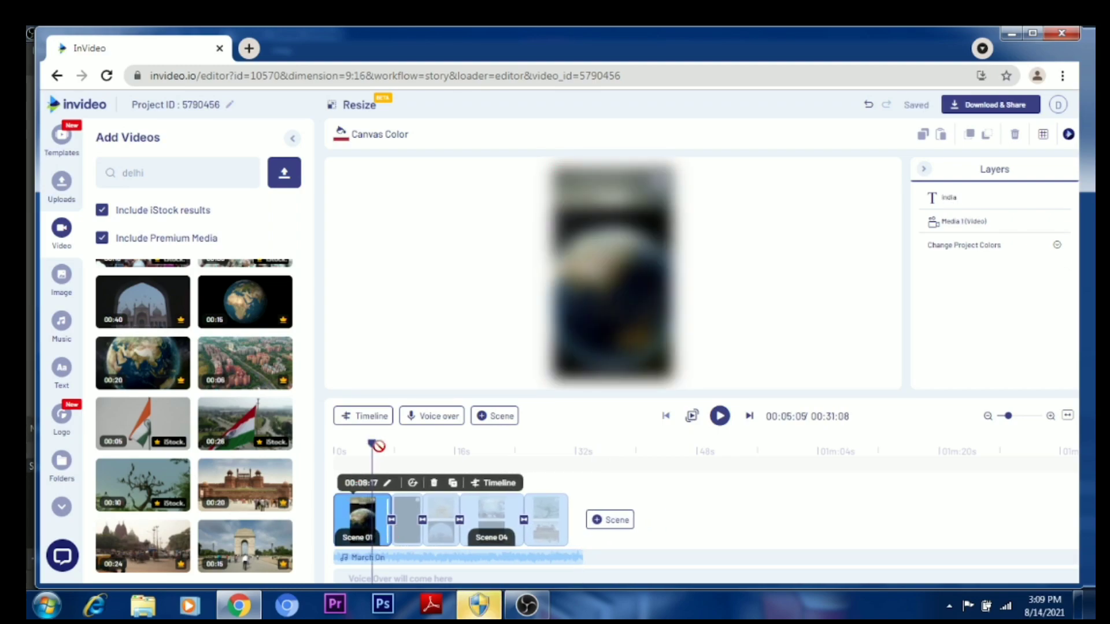
click(719, 419)
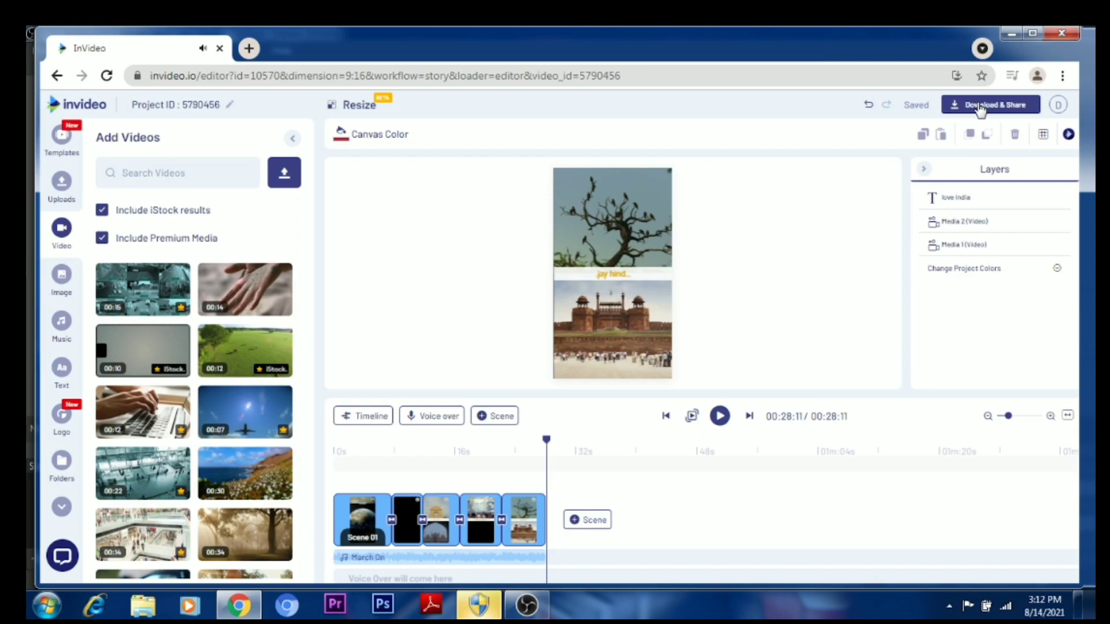
Export the finished project and download it as a 1080p vertical (9:16) video.
click(980, 107)
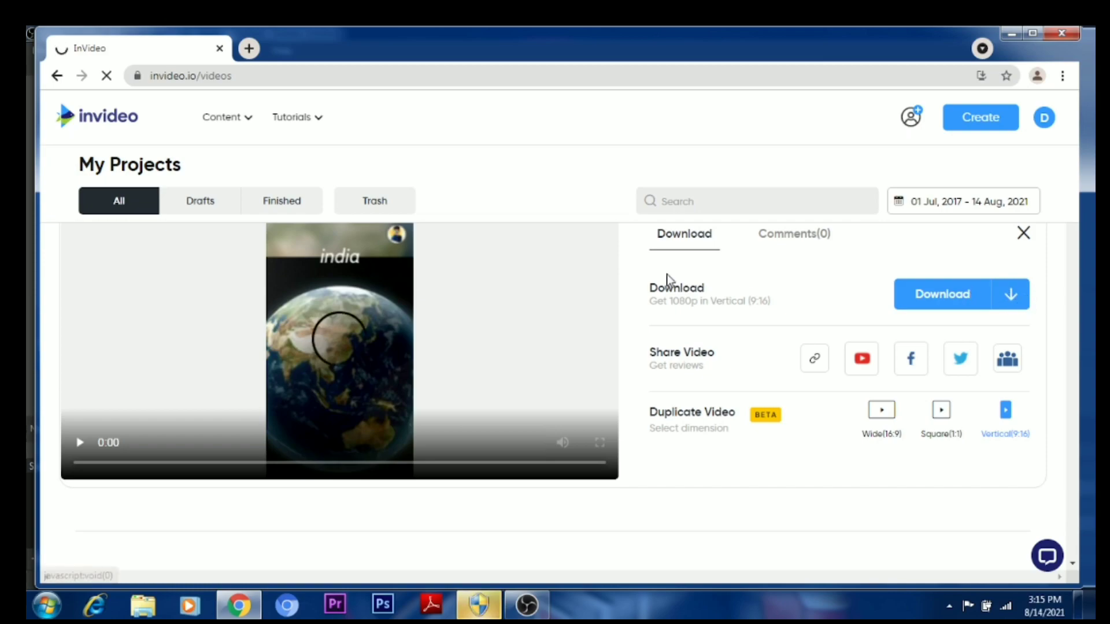
scroll(669, 278, down, 2)
scroll(679, 268, up, 1)
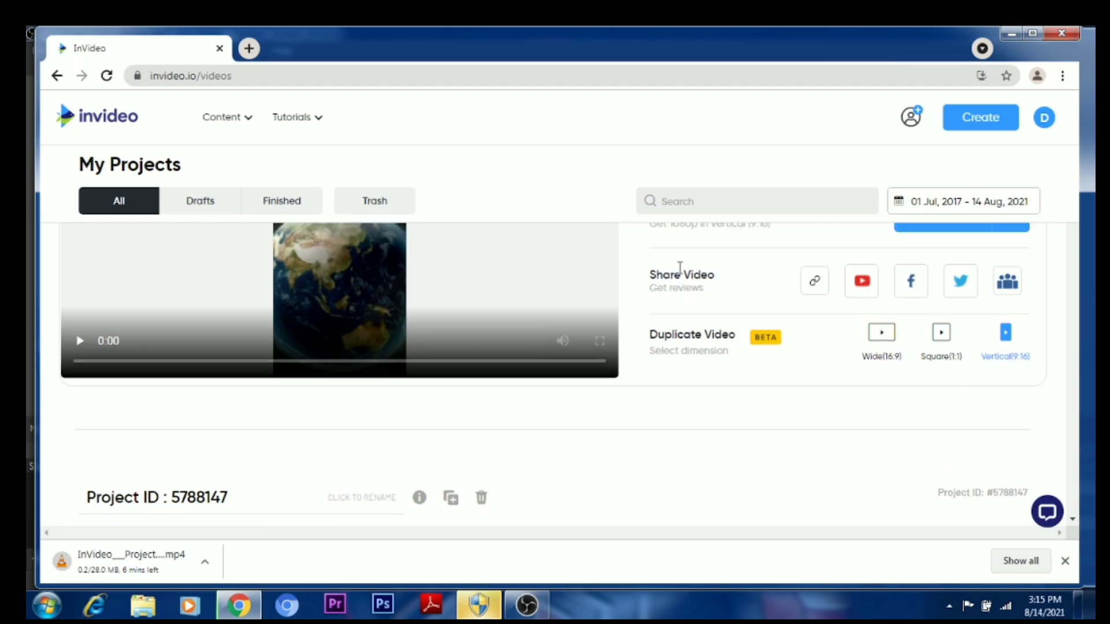
scroll(680, 269, up, 5)
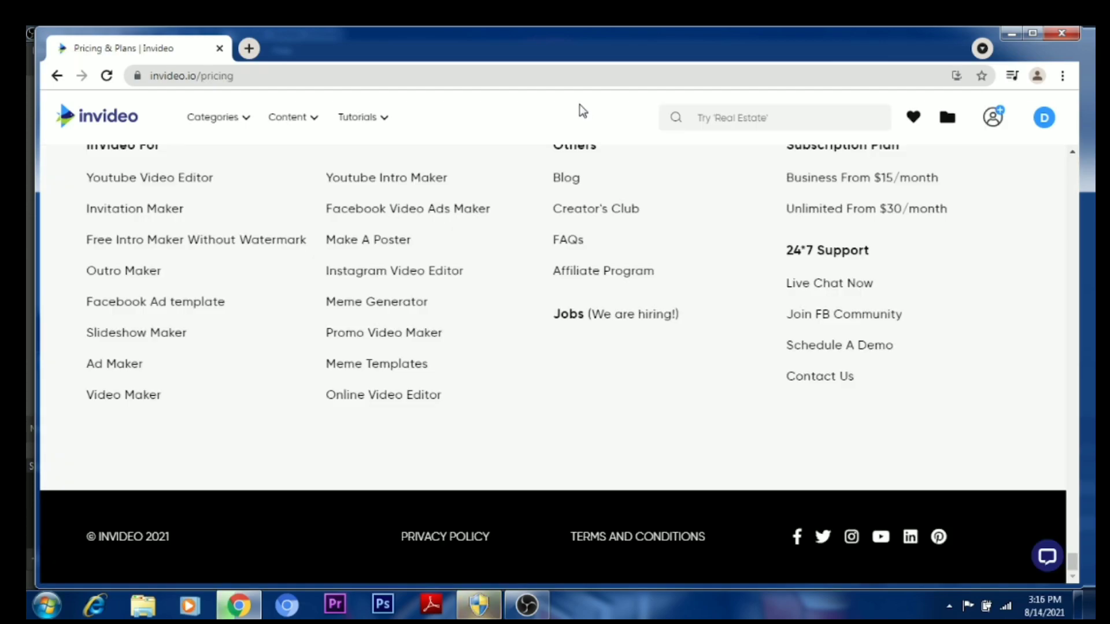
Compare the monthly and yearly prices and the included features of the Business and Unlimited plans on the pricing page.
scroll(575, 108, up, 15)
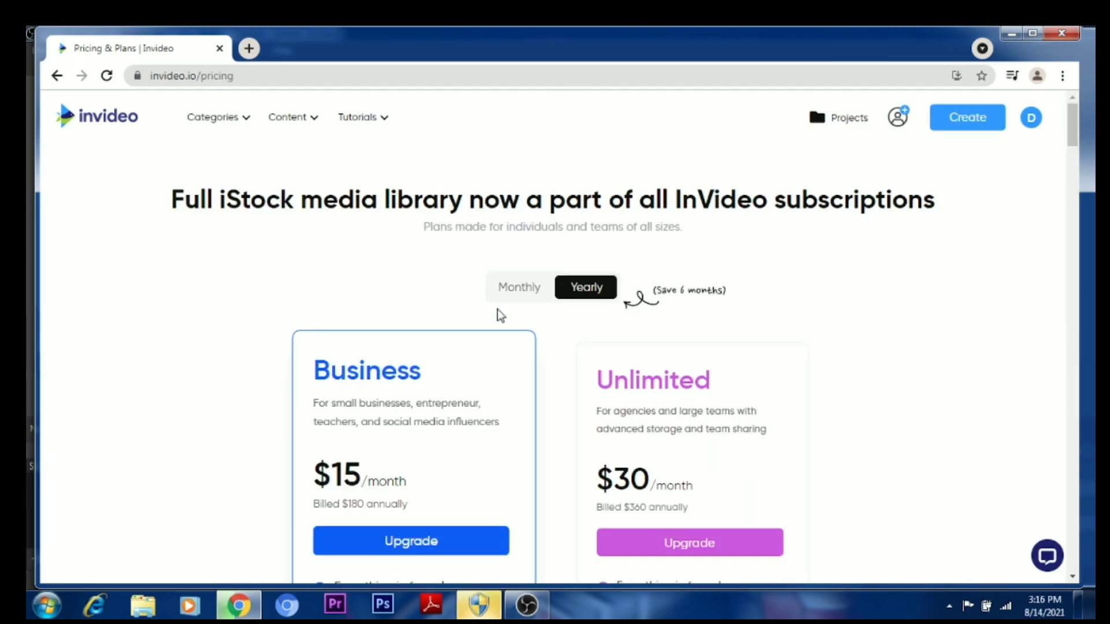
scroll(716, 286, down, 1)
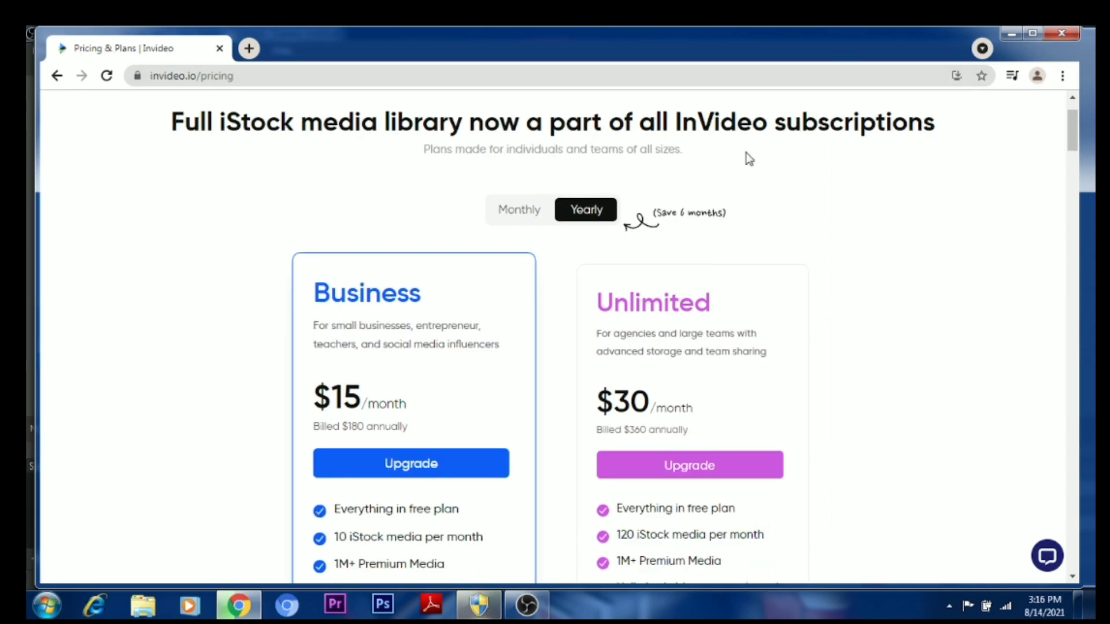
click(531, 220)
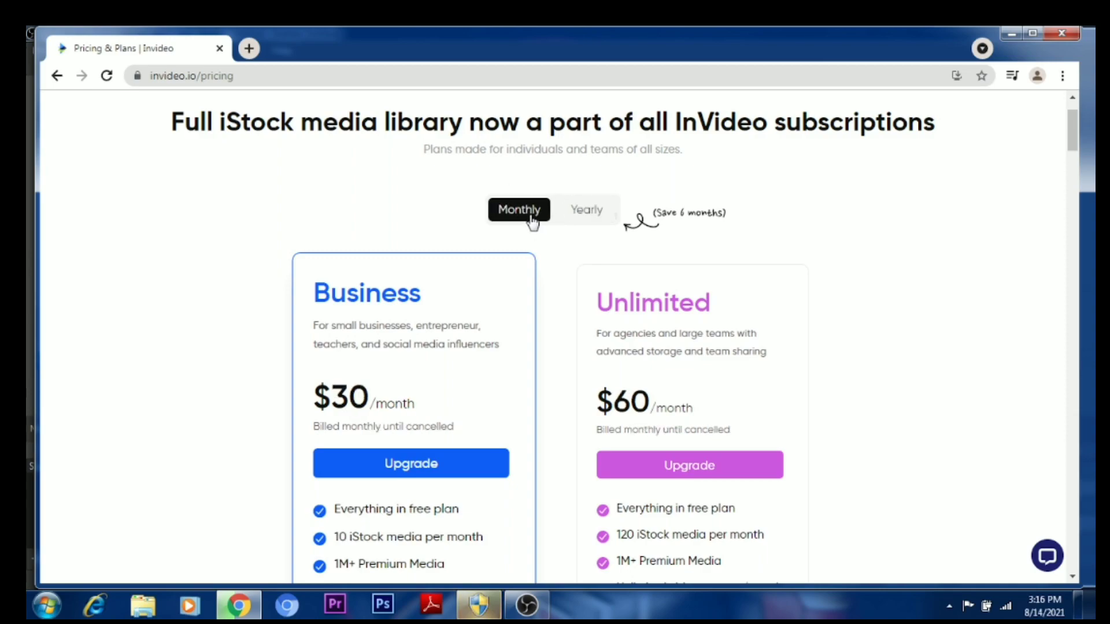
click(606, 208)
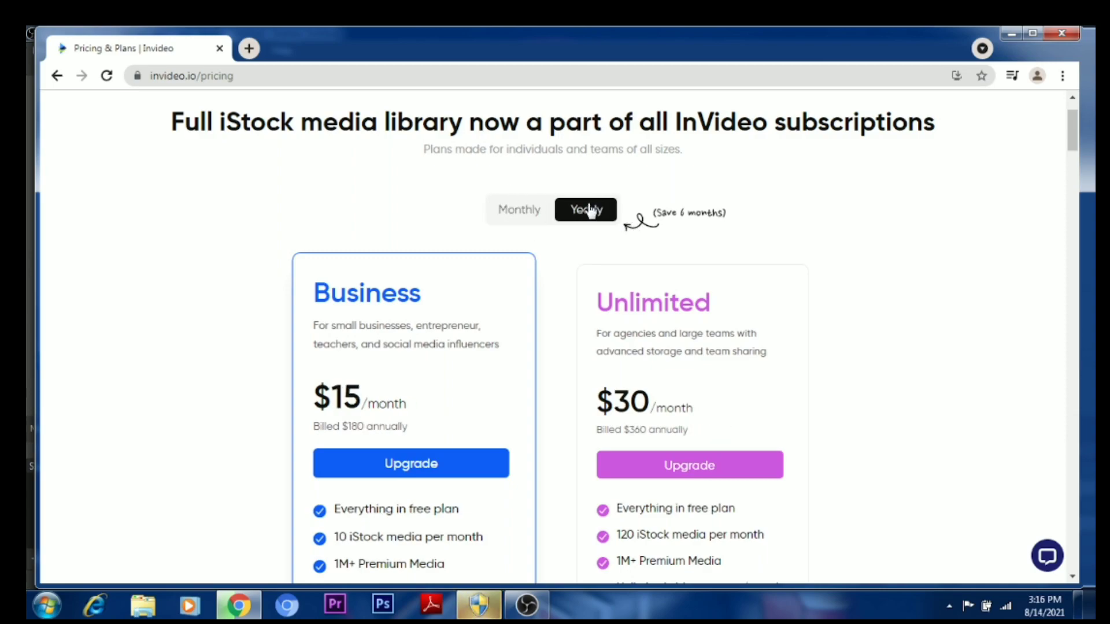
scroll(301, 178, down, 3)
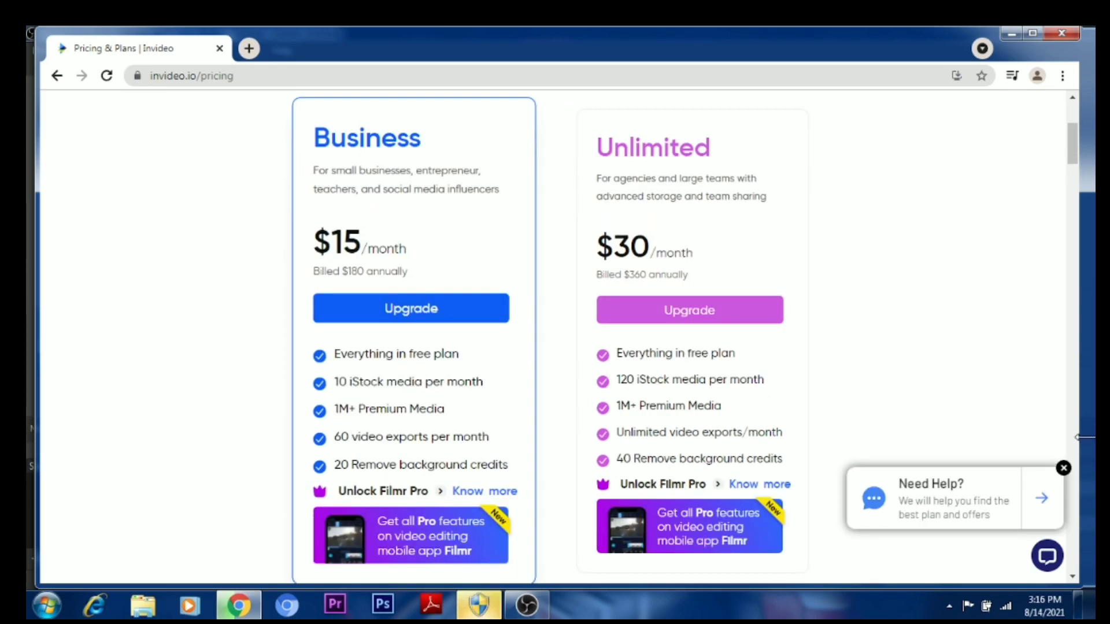
click(1062, 470)
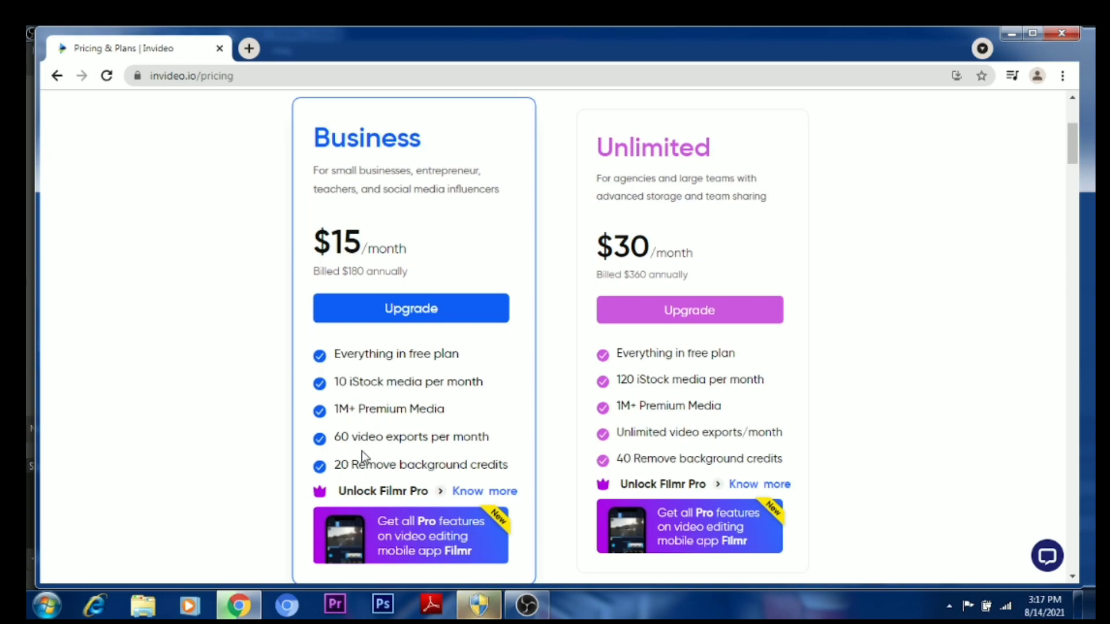
scroll(359, 446, down, 1)
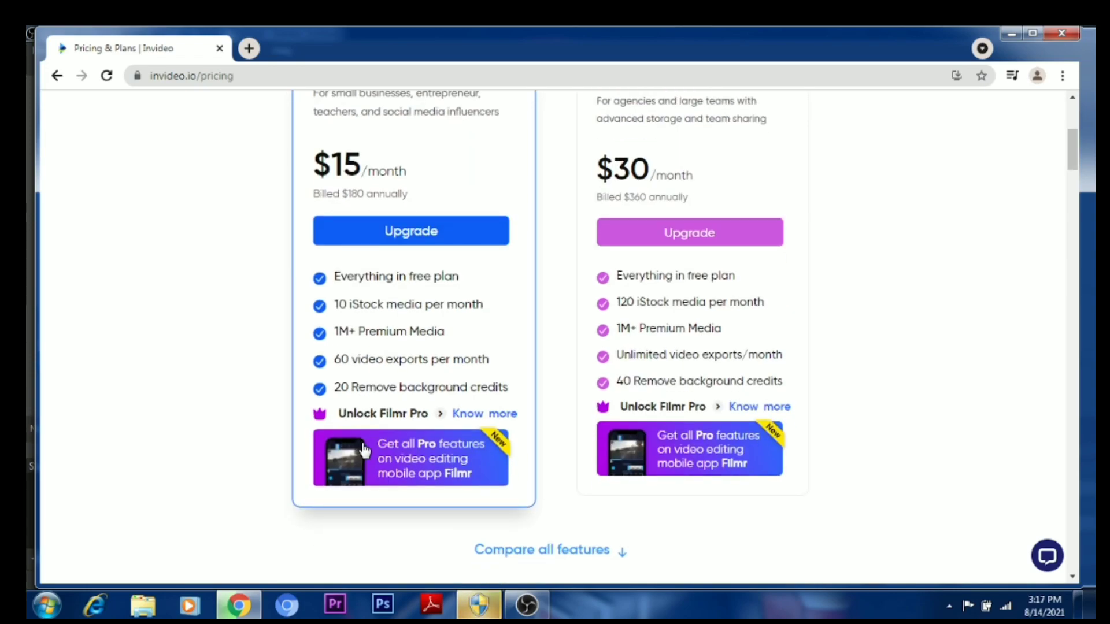
scroll(366, 446, up, 1)
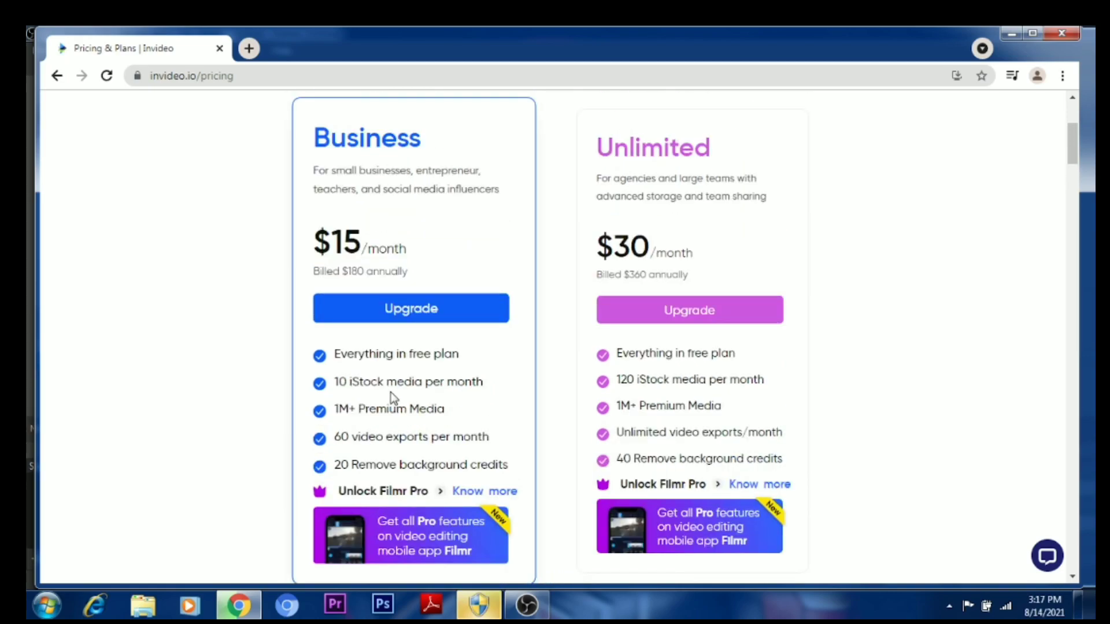